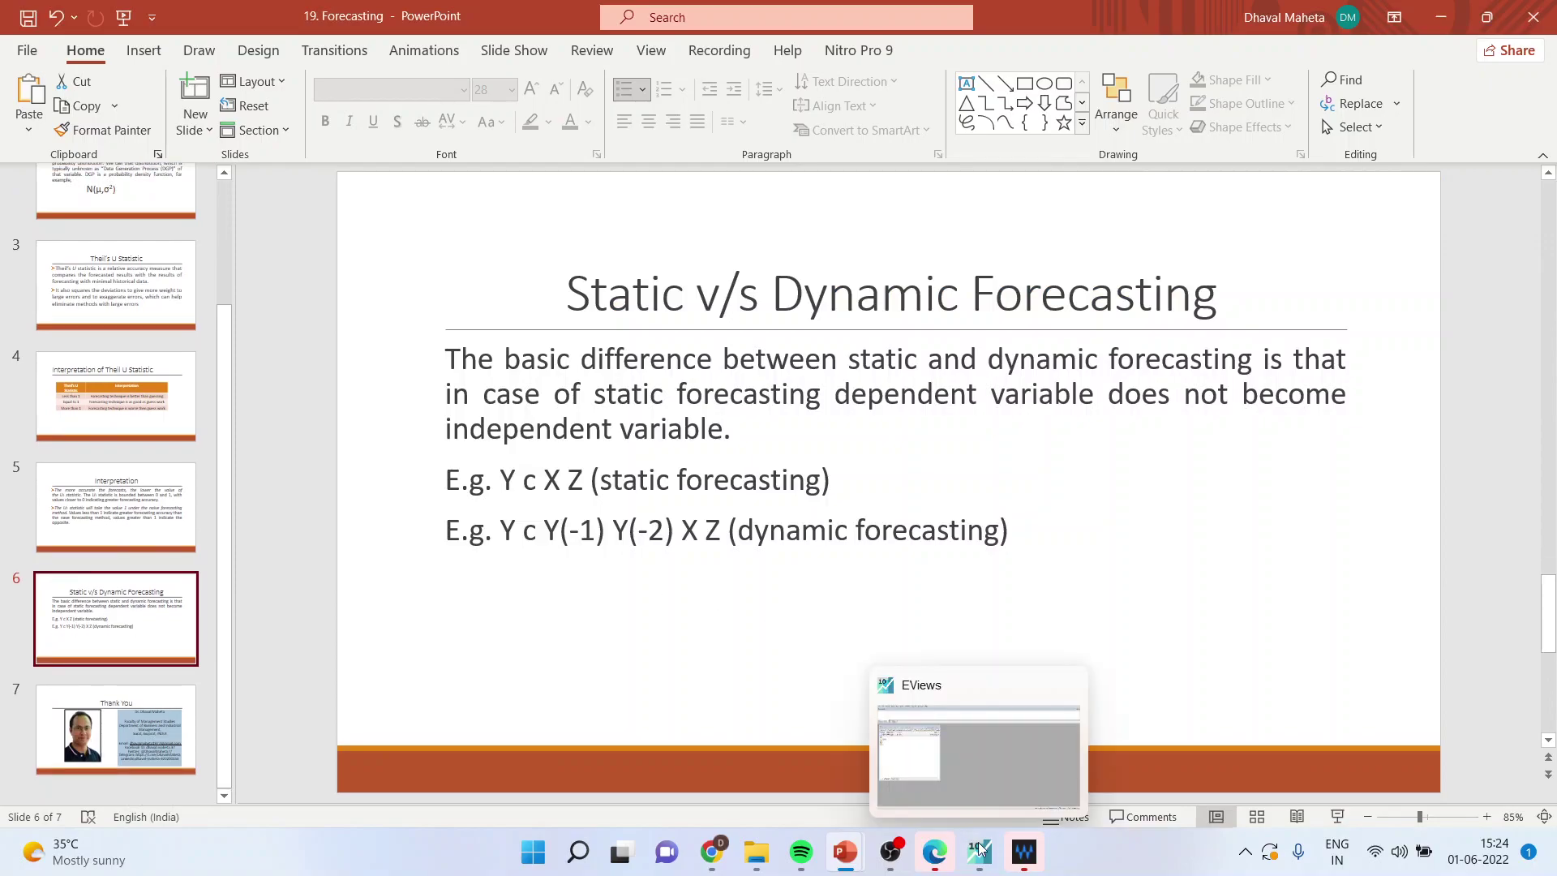
Regress y on c, x and z by least squares over 1980–2000 (R-squared 0.162558)
left_click(937, 791)
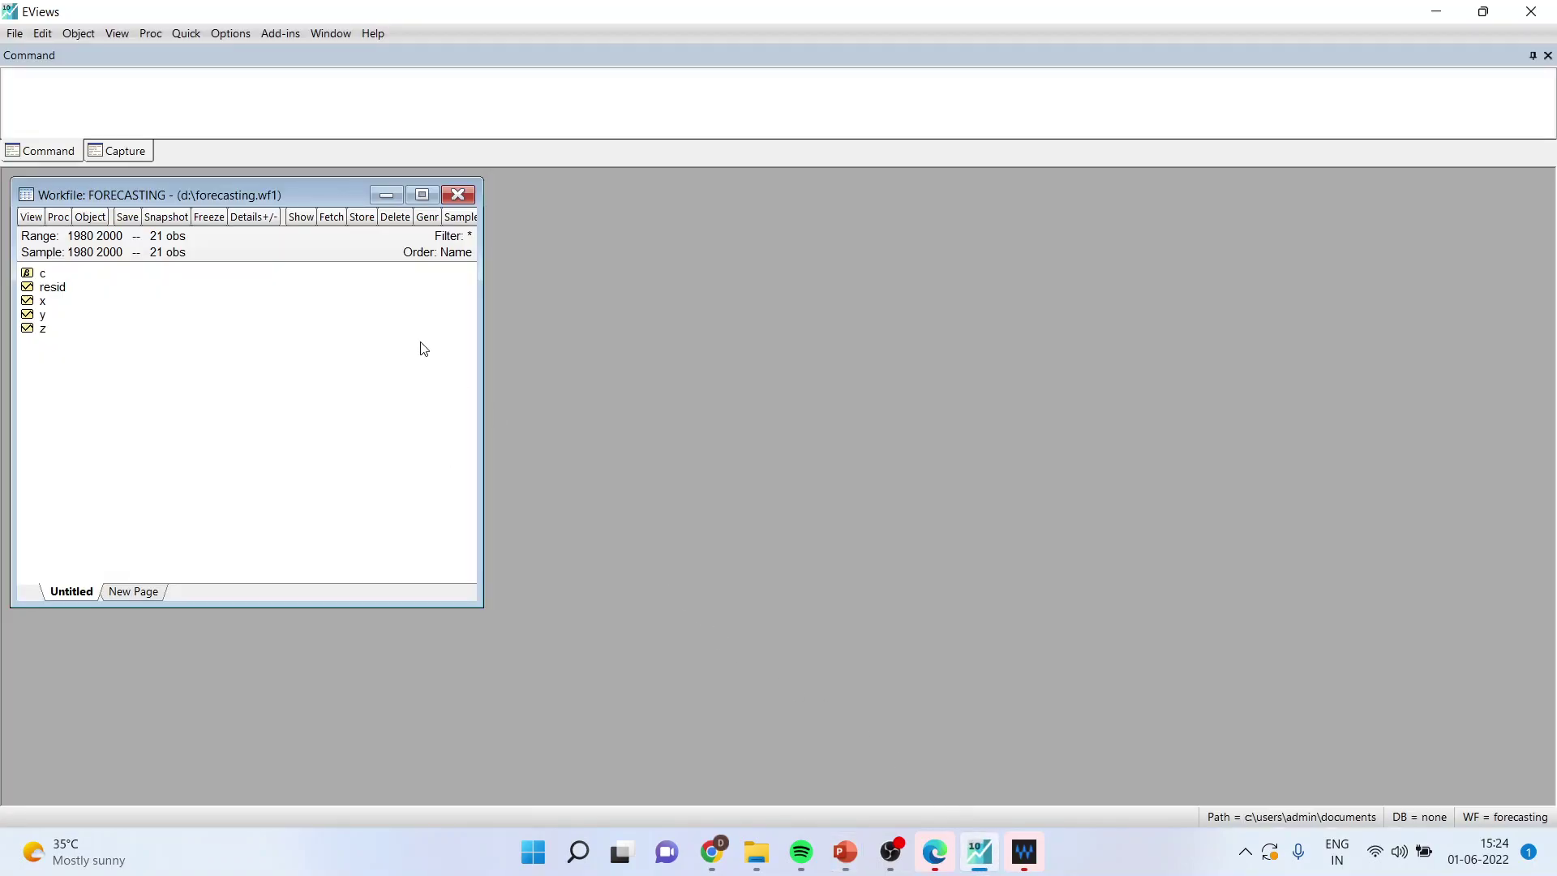
left_click(181, 36)
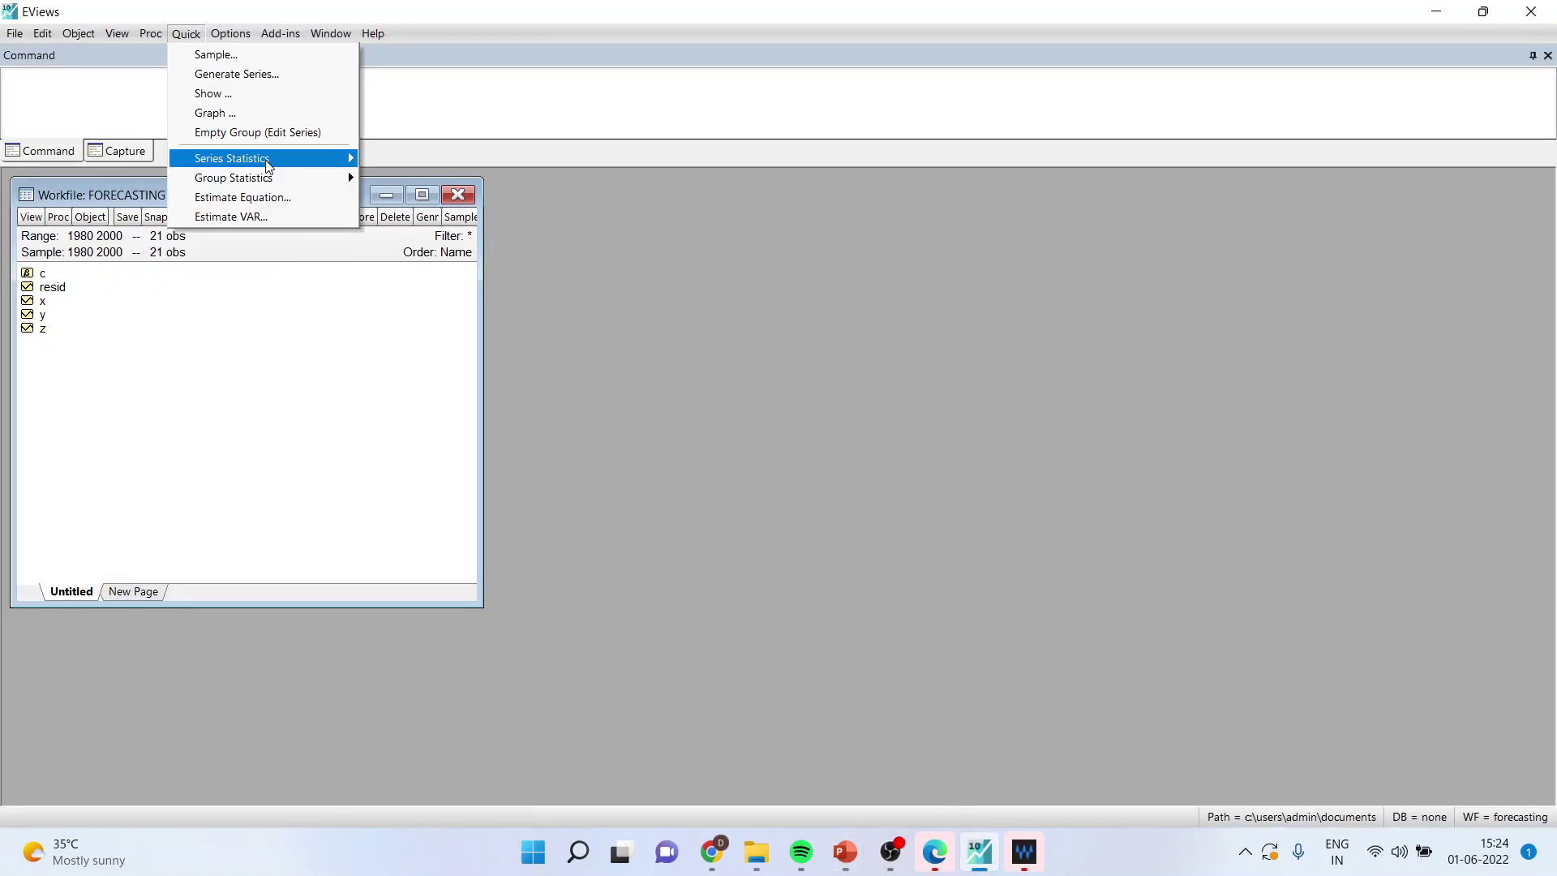
left_click(280, 198)
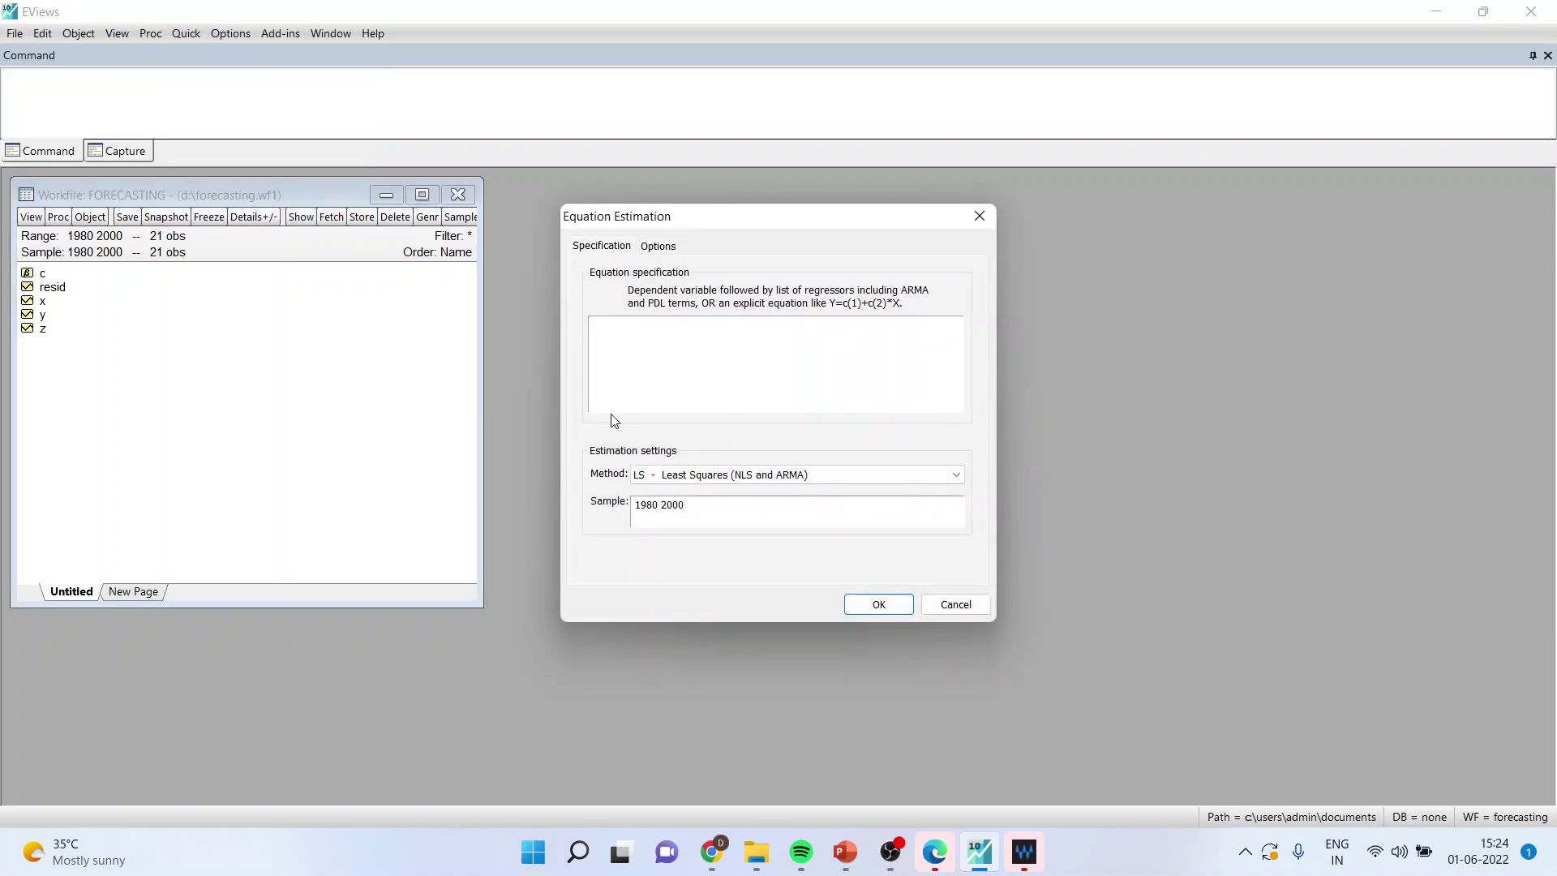
type("y c x z")
key("Return")
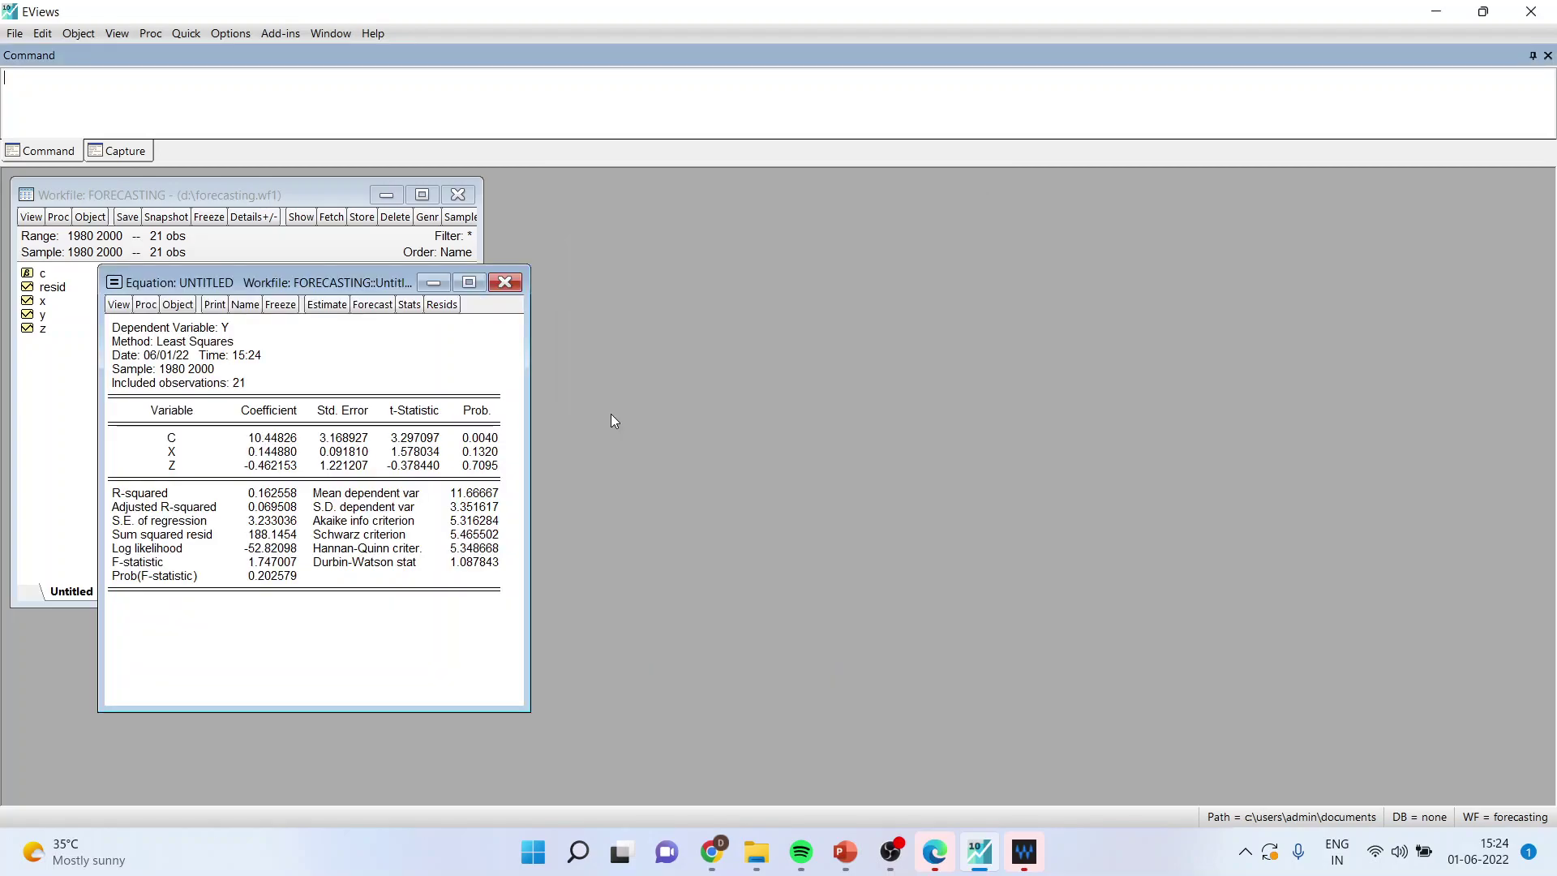
left_click_drag(343, 279, 751, 187)
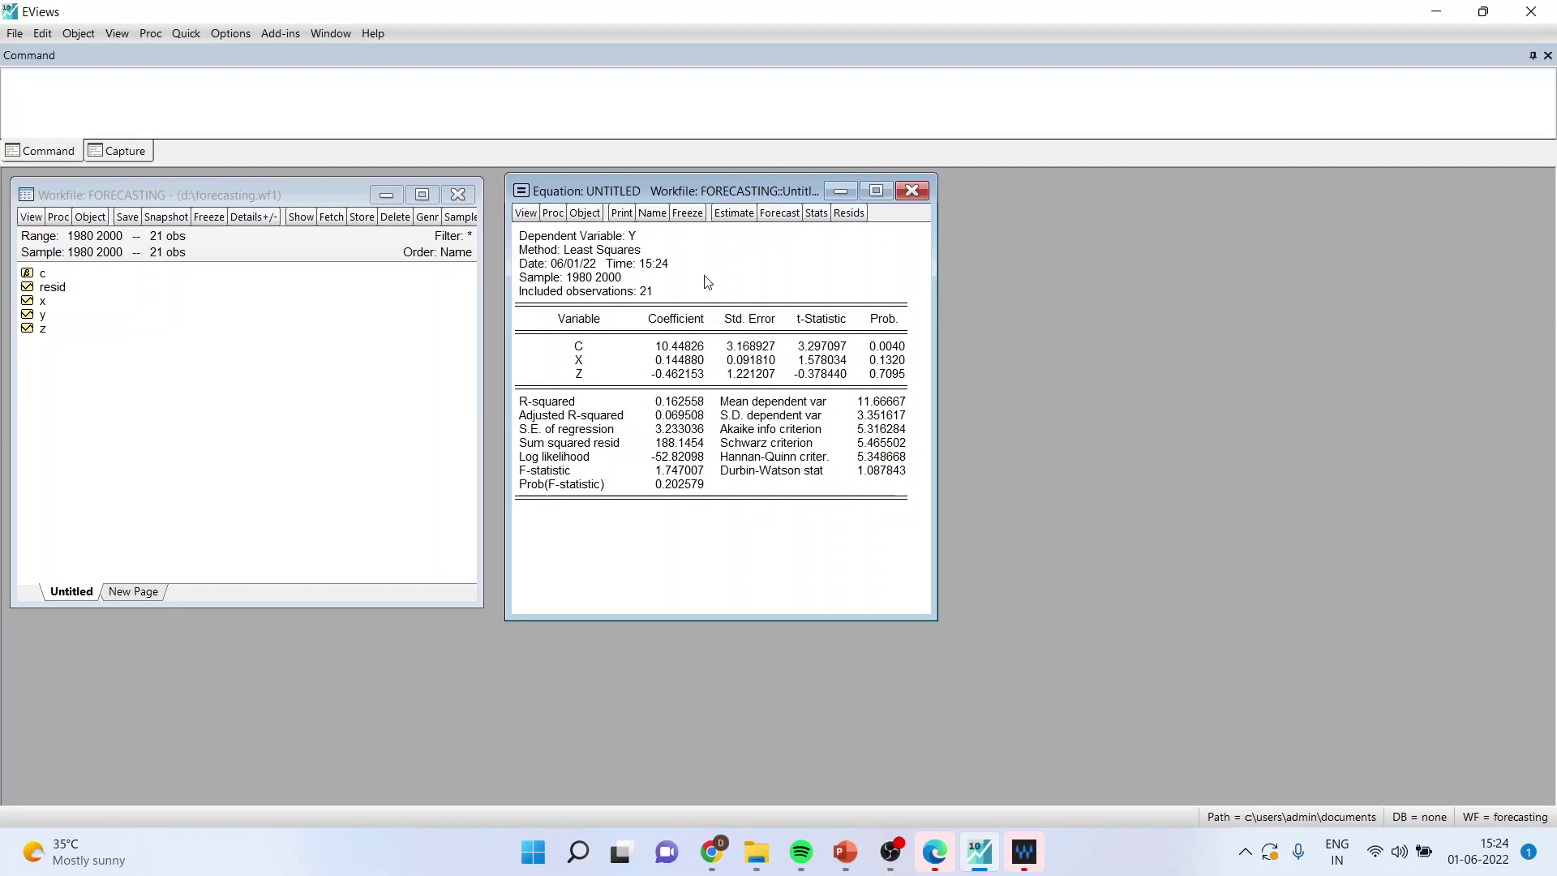
Re-estimate the y c x z equation with the sample changed to 1980 1990
left_click(734, 212)
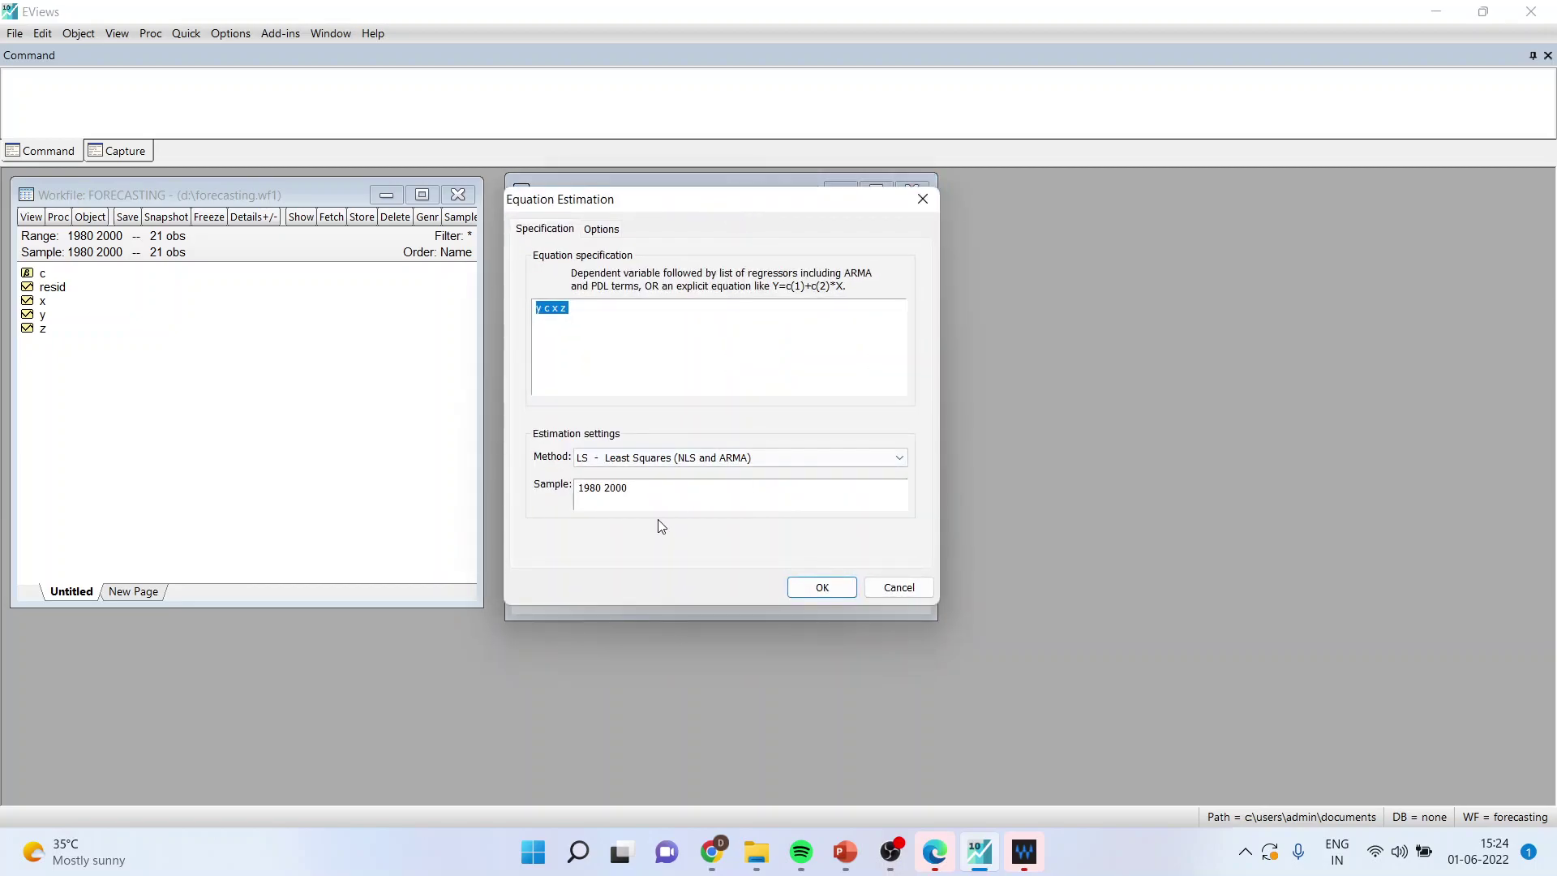
left_click(630, 488)
key("BackSpace")
key("BackSpace")
key("BackSpace")
type("1990")
key("Return")
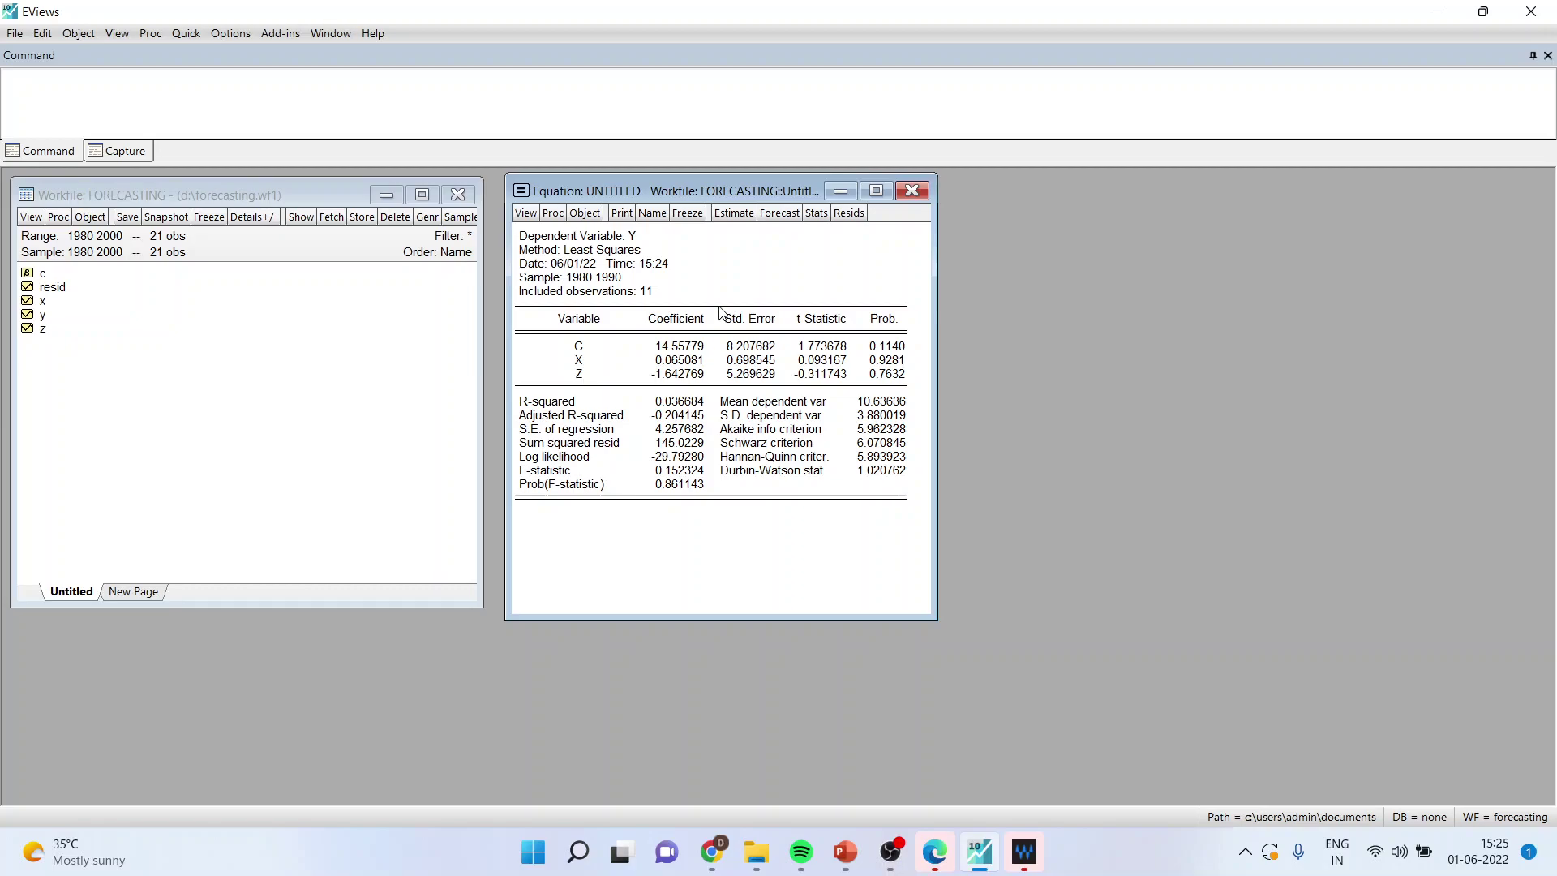
Forecast Y from the equation into YF with Insert actuals turned off
left_click(780, 216)
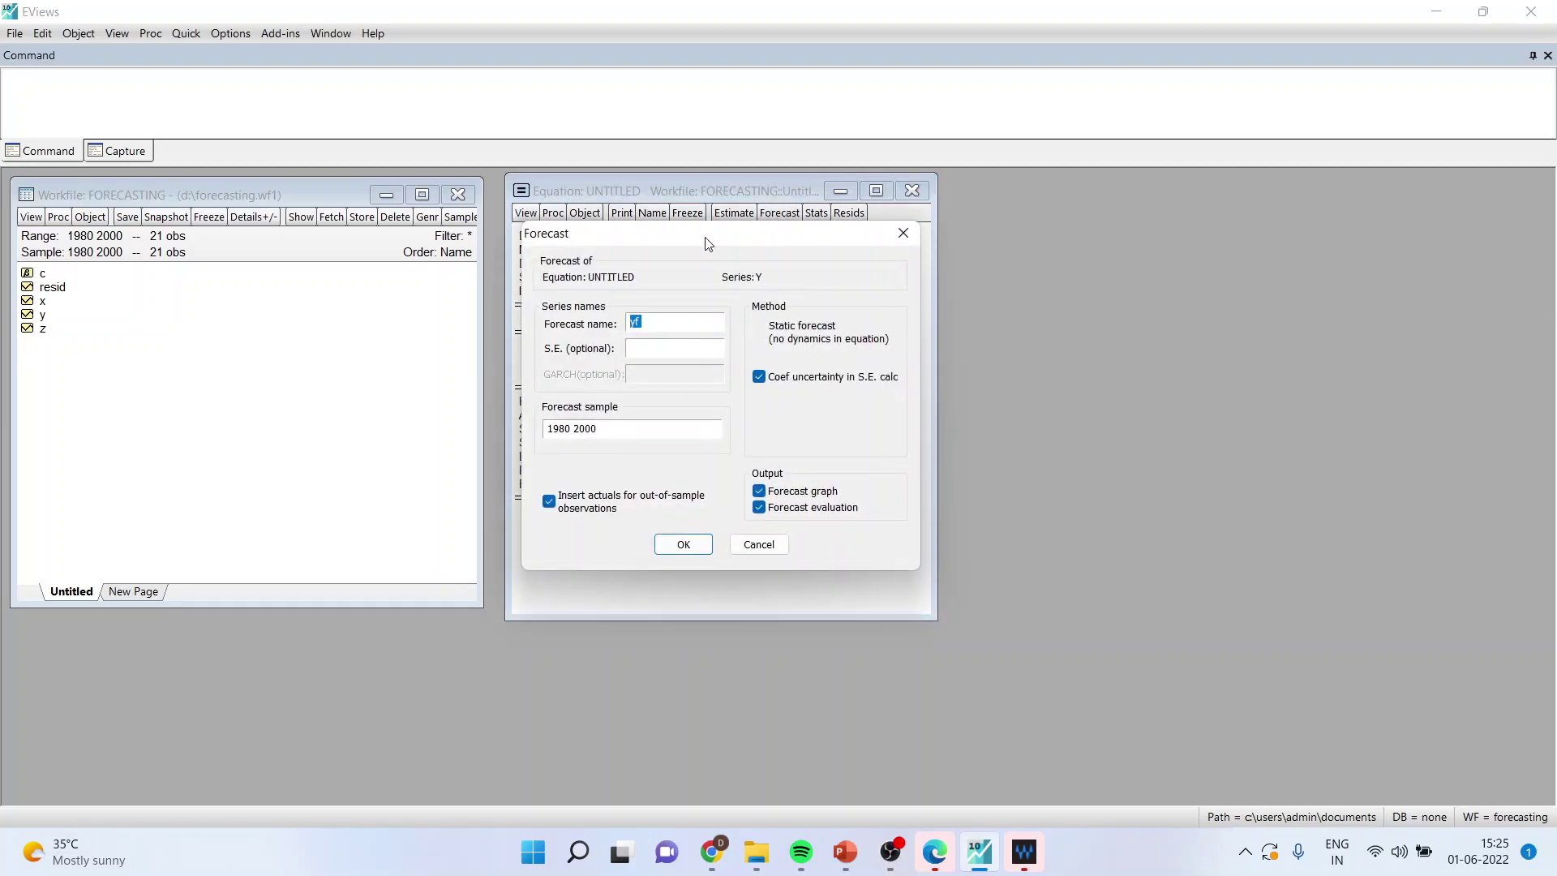
left_click_drag(708, 244, 1171, 205)
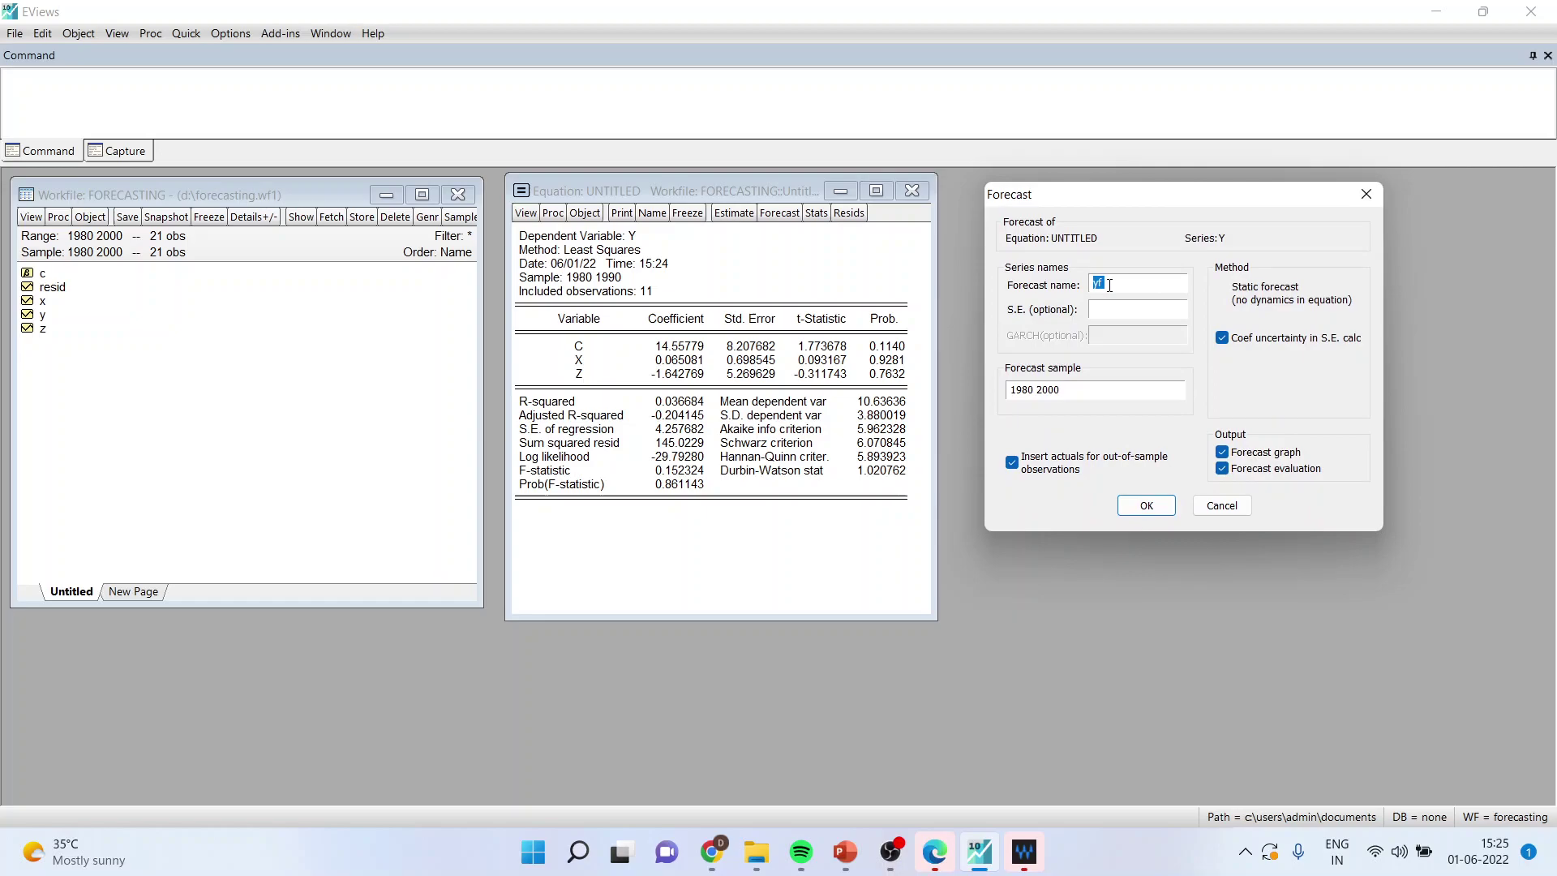
left_click(1012, 463)
left_click(1133, 511)
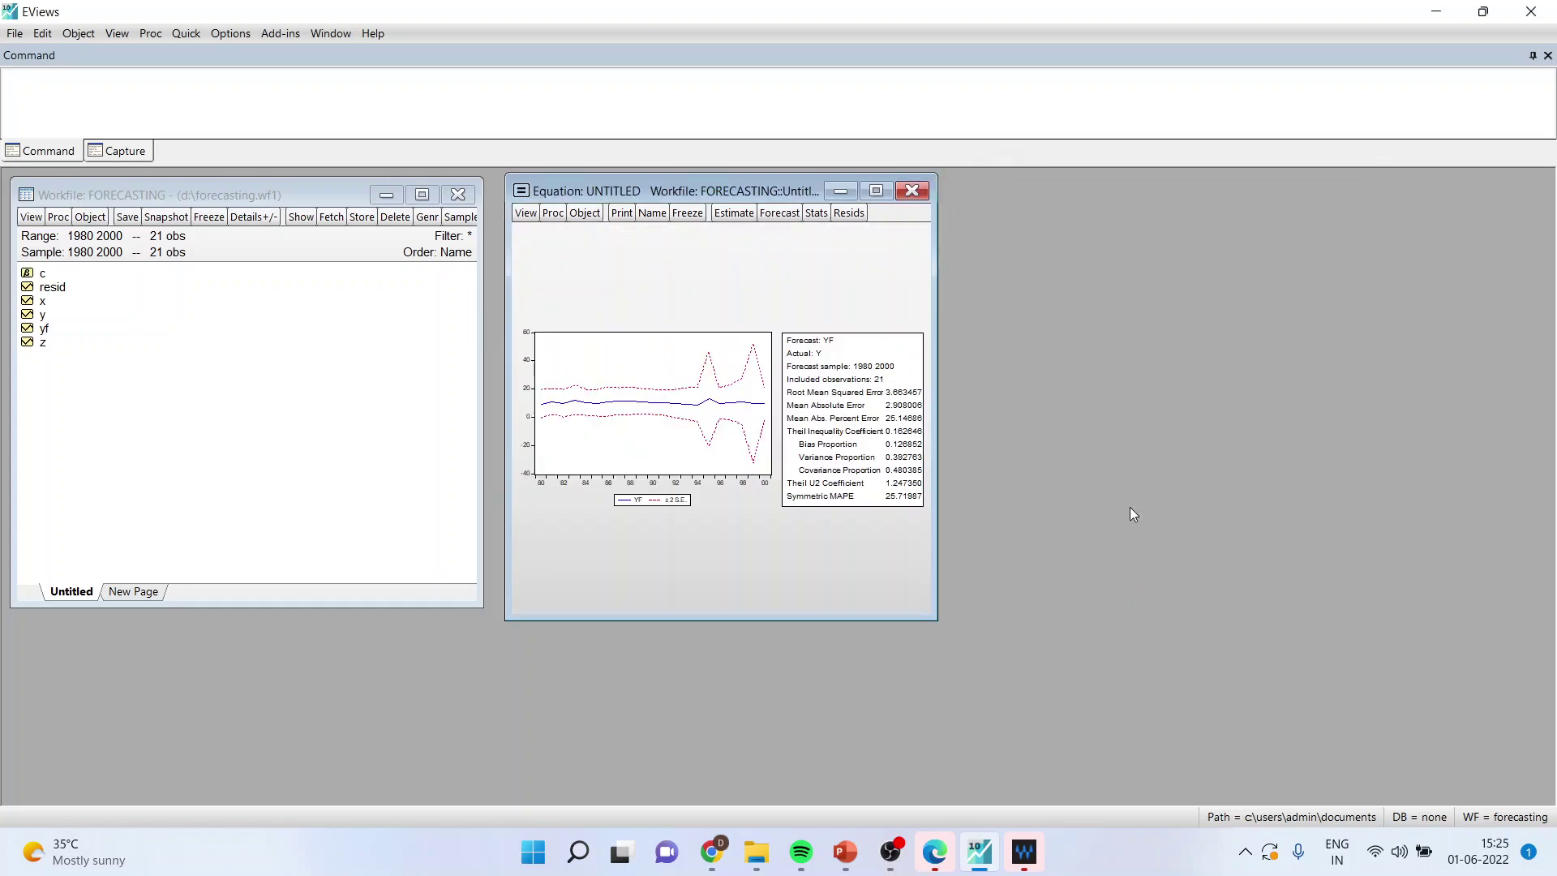
Maximize the equation window and rerun the static forecast over 1991 1994 (Theil U2 0.978844)
left_click(875, 192)
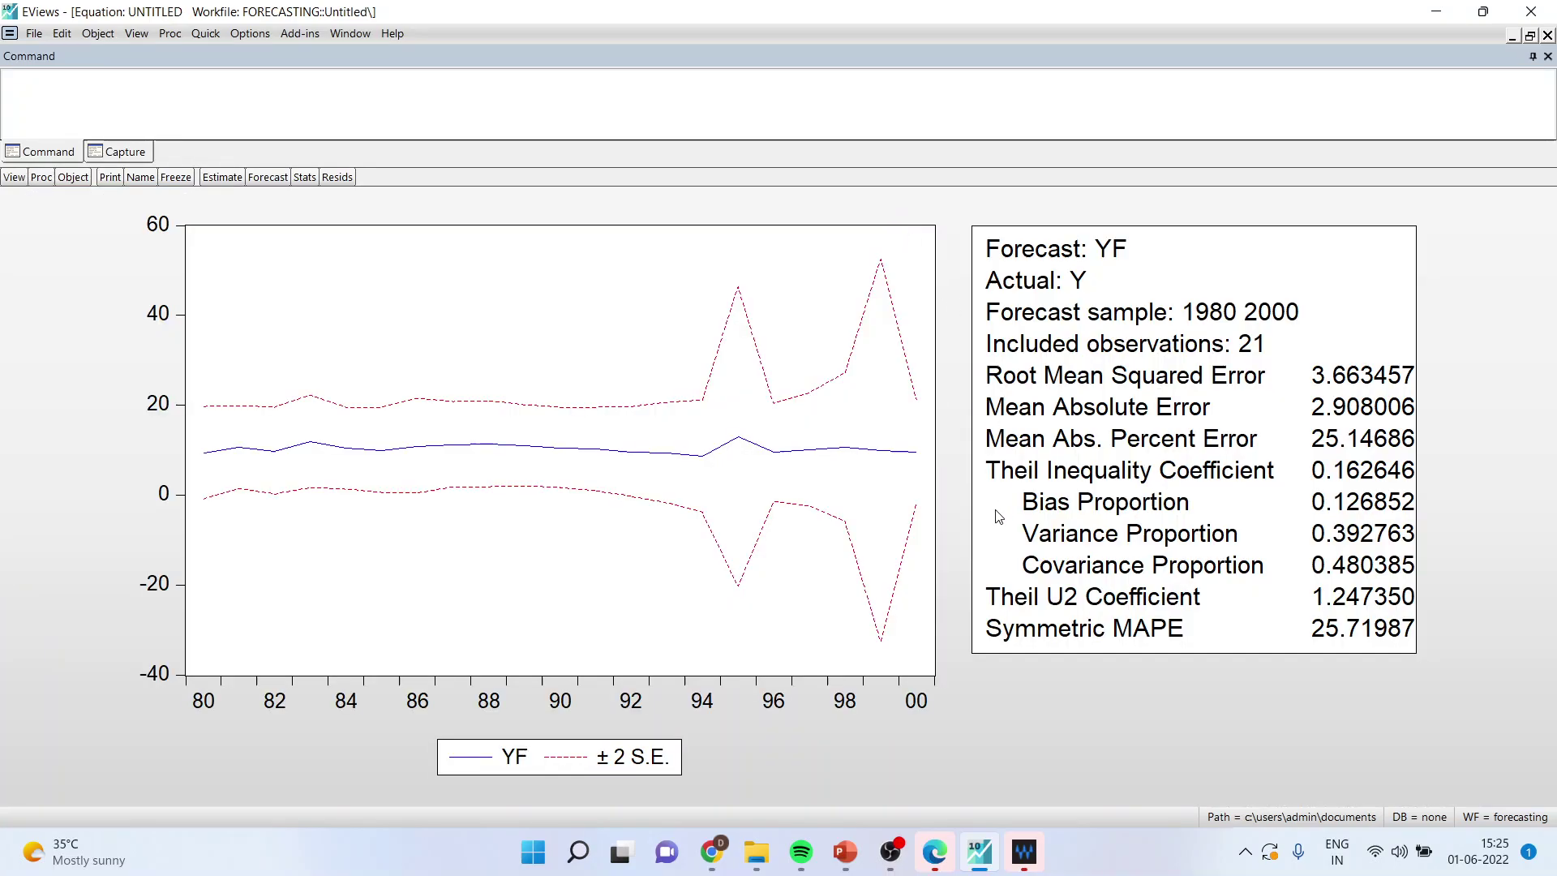
left_click(272, 183)
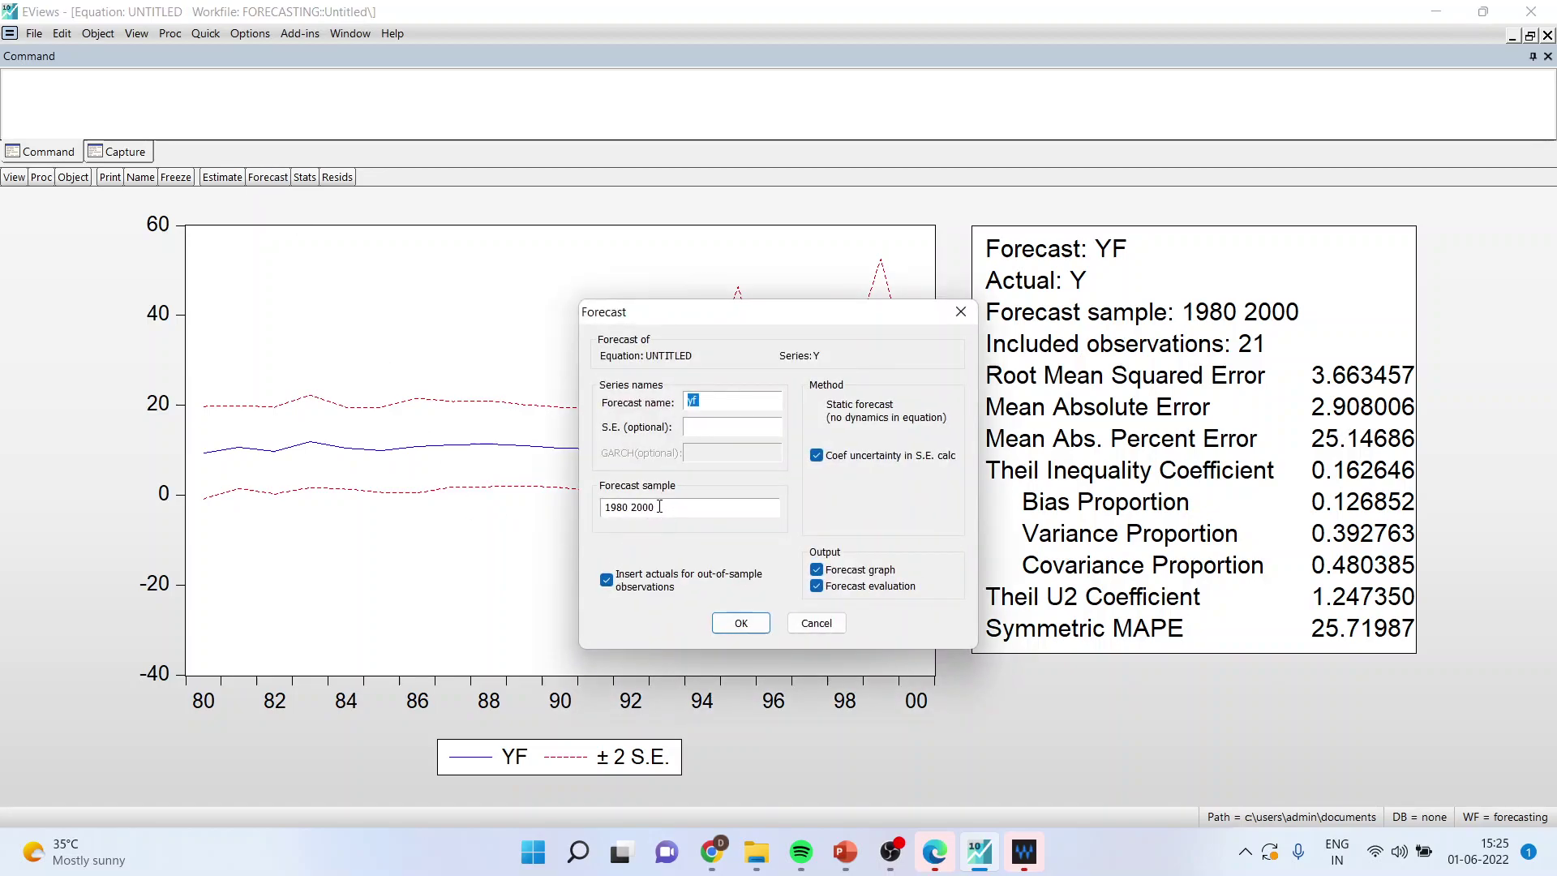
left_click_drag(663, 507, 602, 507)
type("1999")
type("1")
type(" 1994")
left_click(606, 580)
left_click(722, 627)
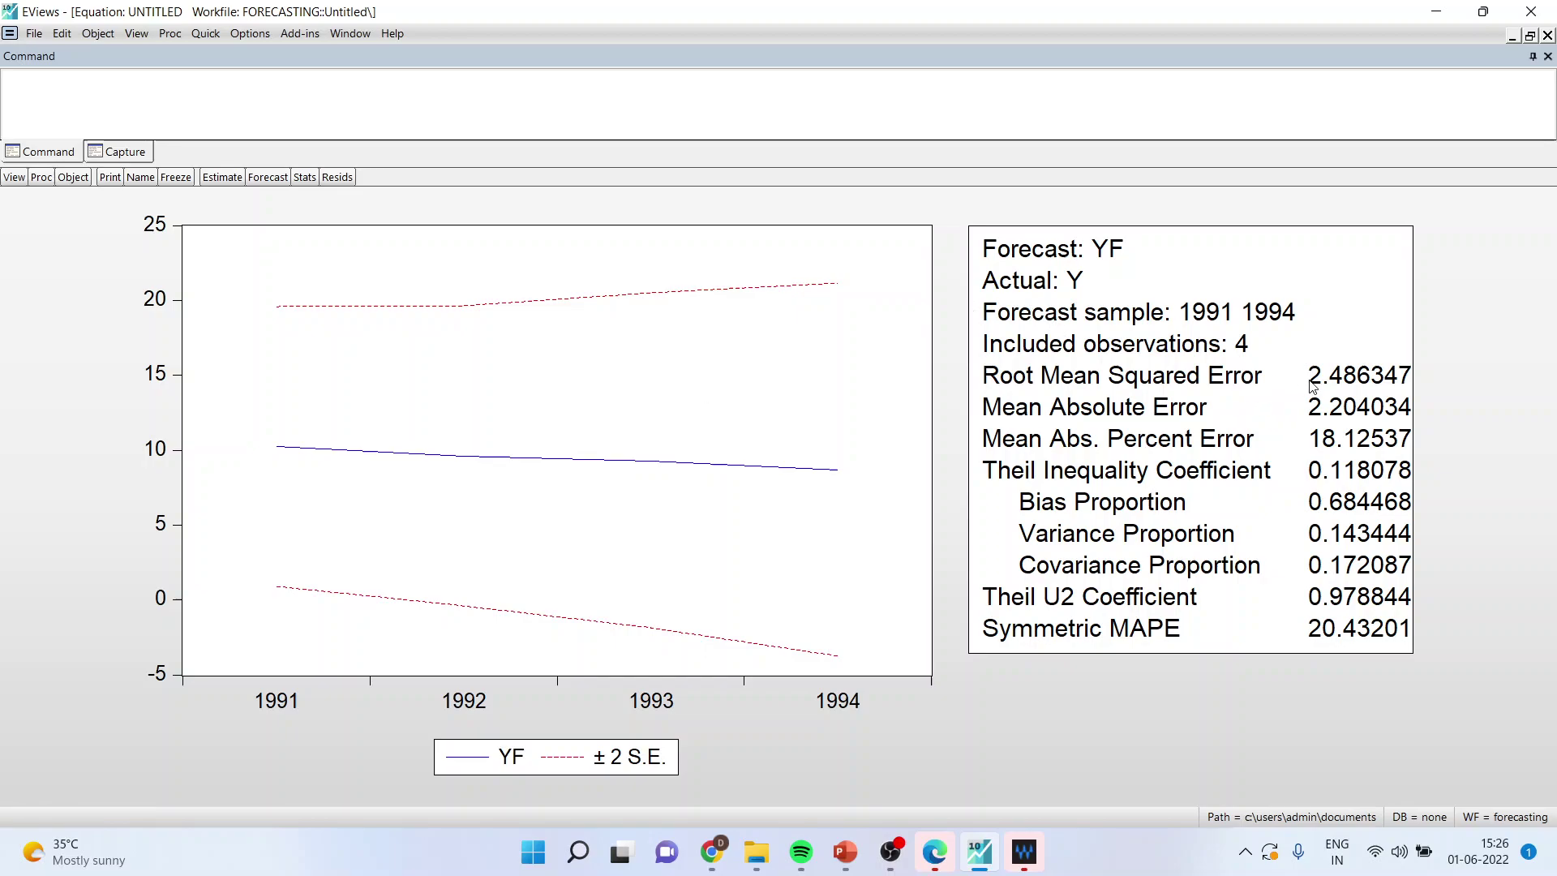
Nudge the forecast statistics table slightly right and select it
left_click_drag(1314, 384, 1336, 381)
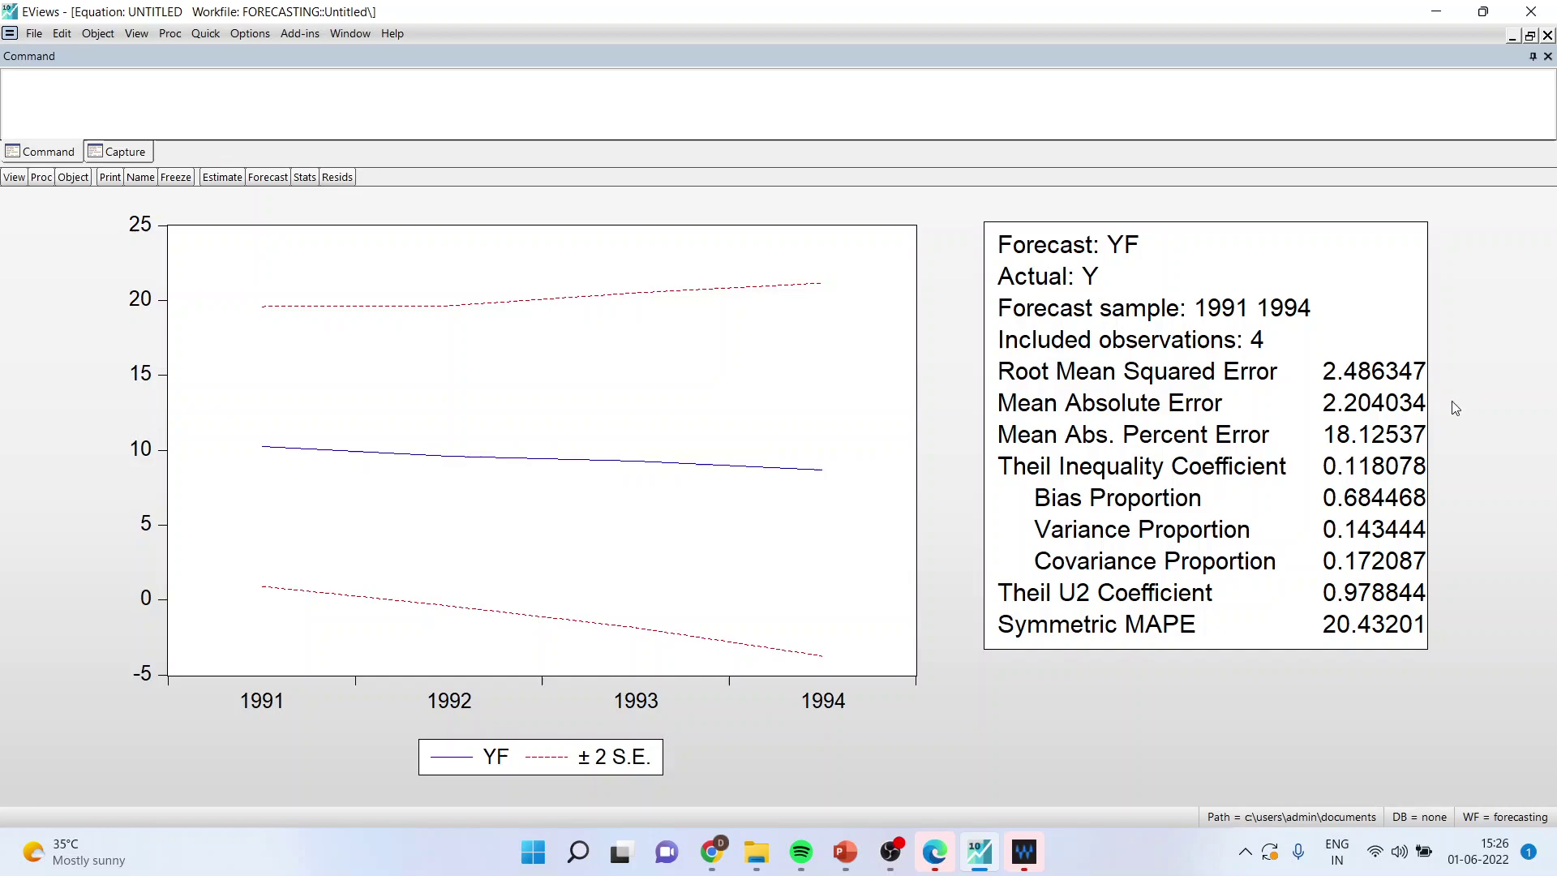
left_click(1356, 471)
Show the Resids actual, fitted and residual graph, then restore the equation window size
left_click(337, 177)
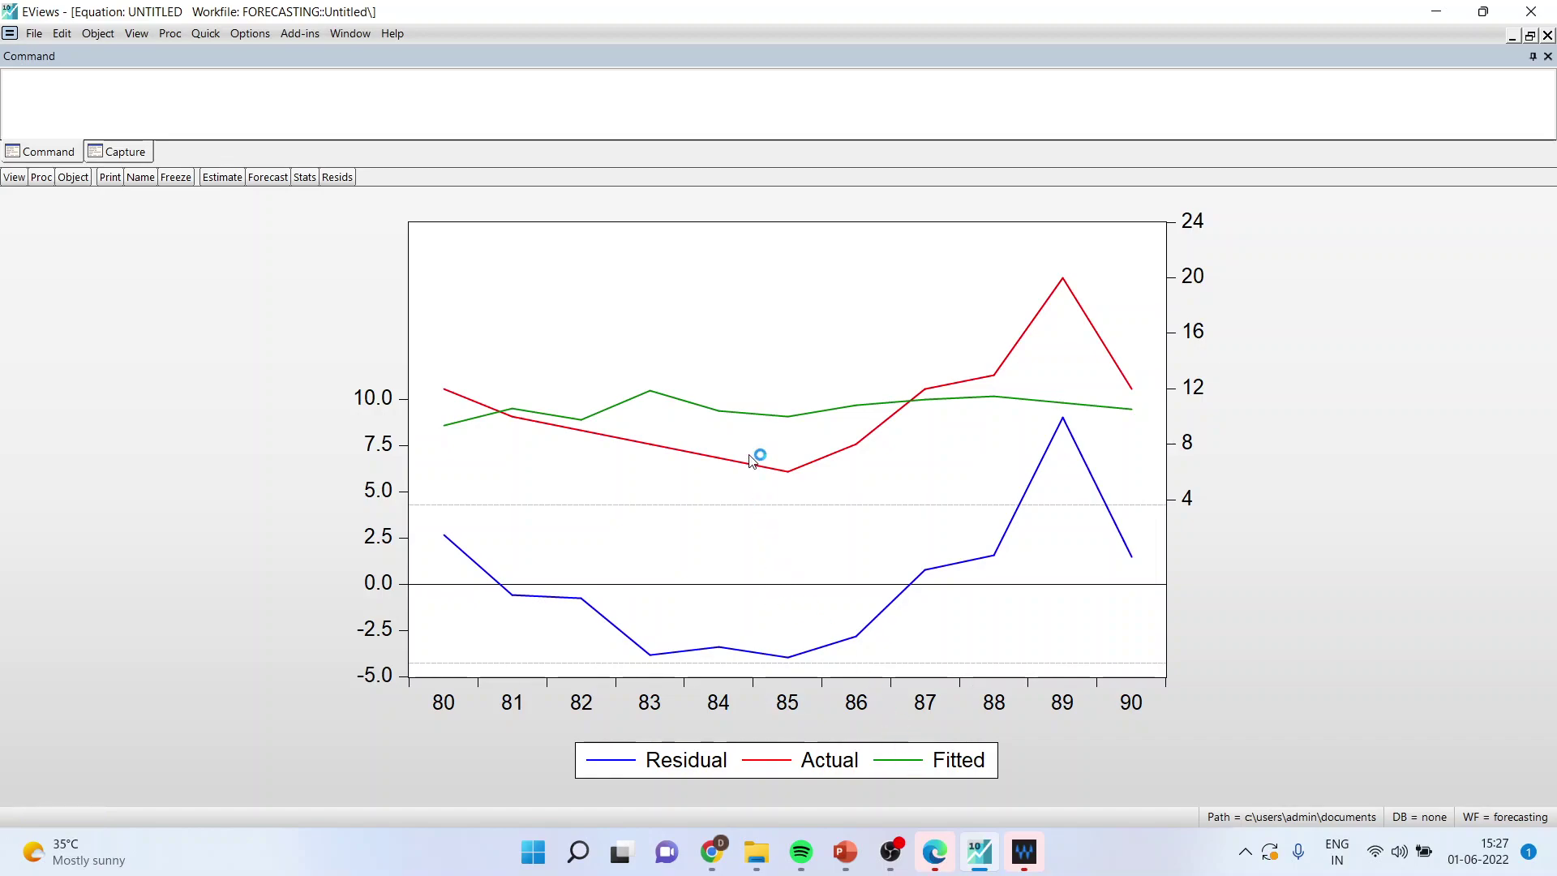
mouse_move(752, 460)
mouse_move(829, 429)
key("ctrl+F5")
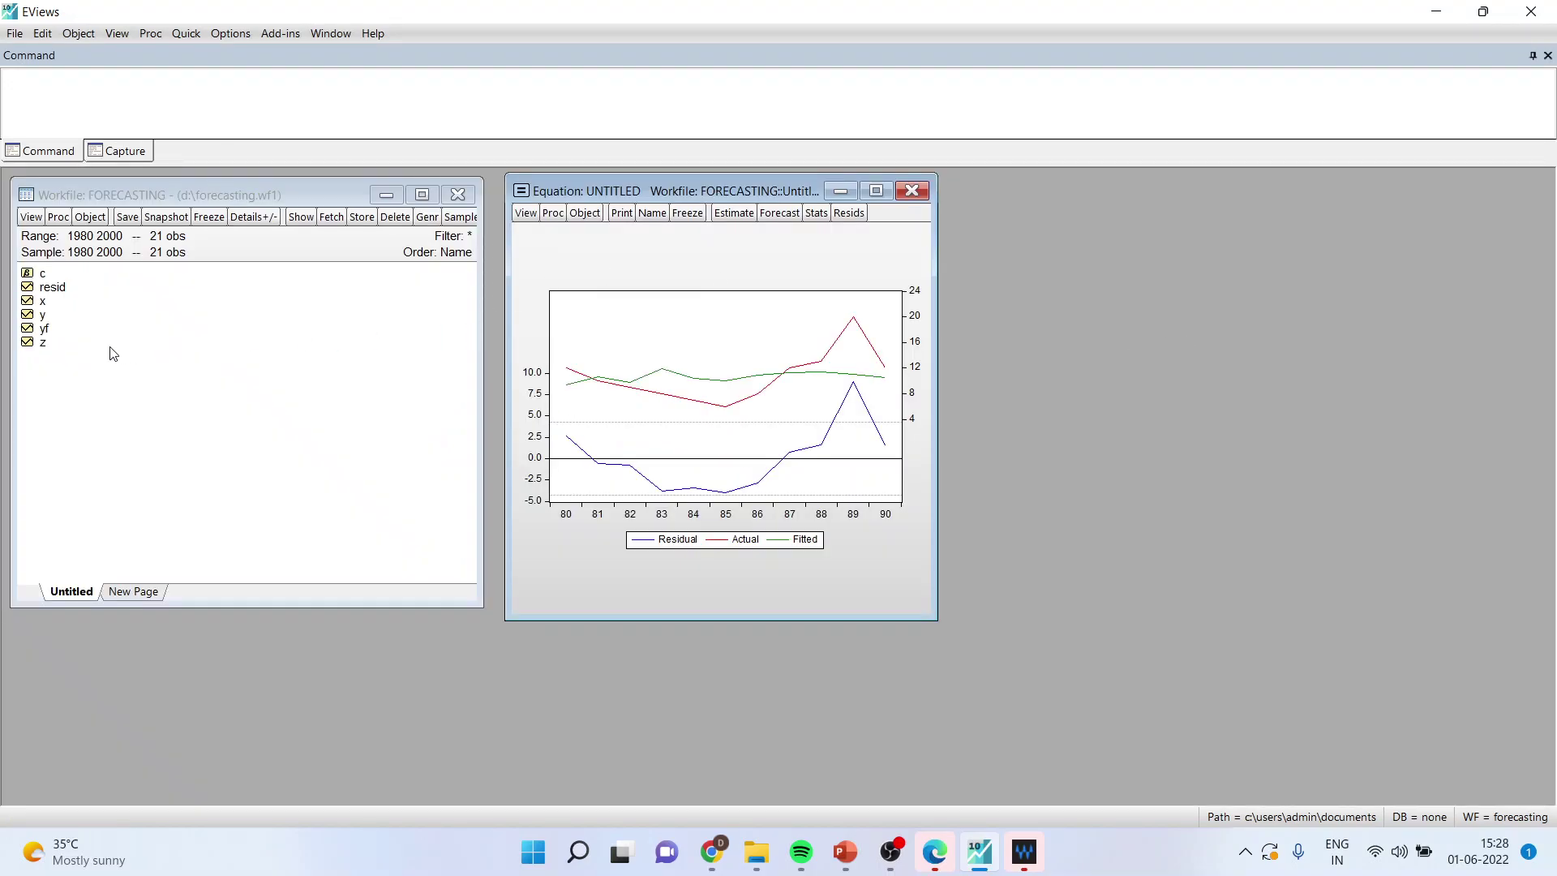
Open series y and yf together as a group
left_click(50, 318)
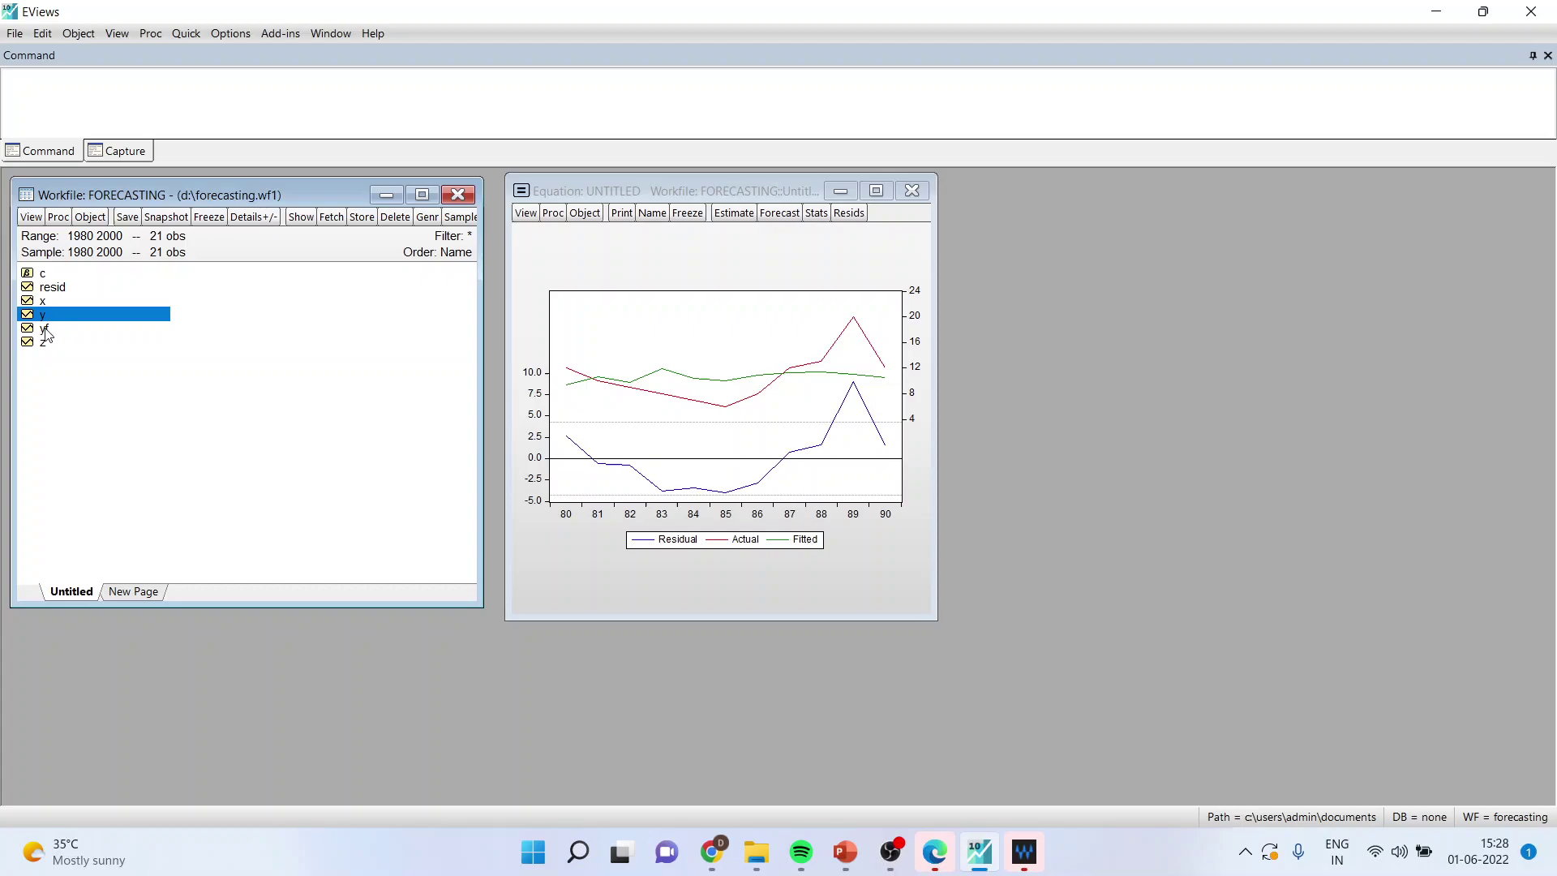
left_click(47, 329, "ctrl")
right_click(134, 327)
mouse_move(193, 338)
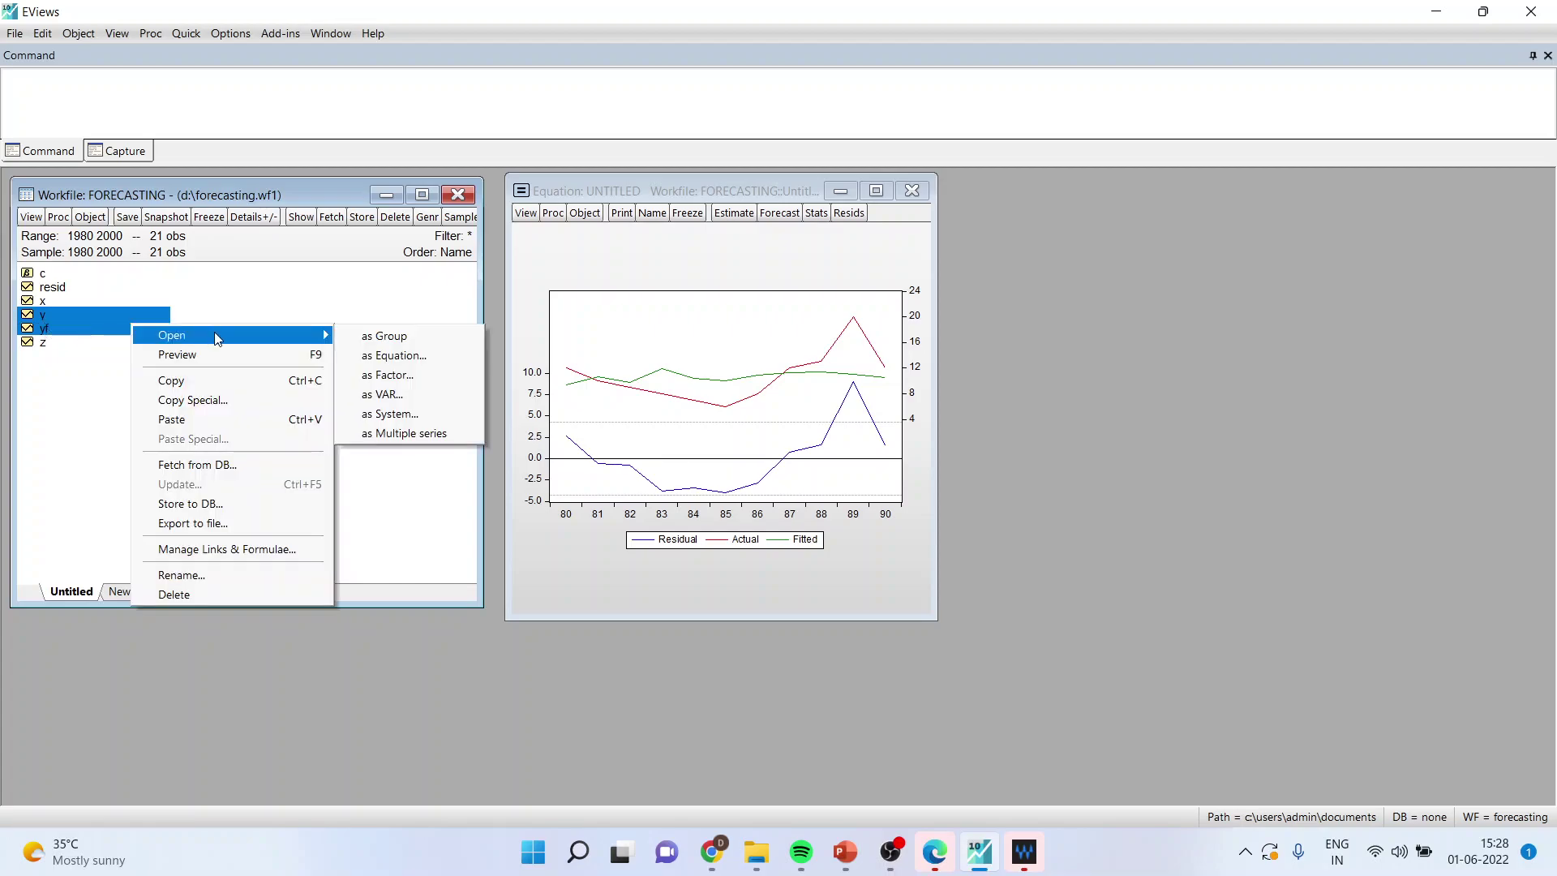
left_click(381, 338)
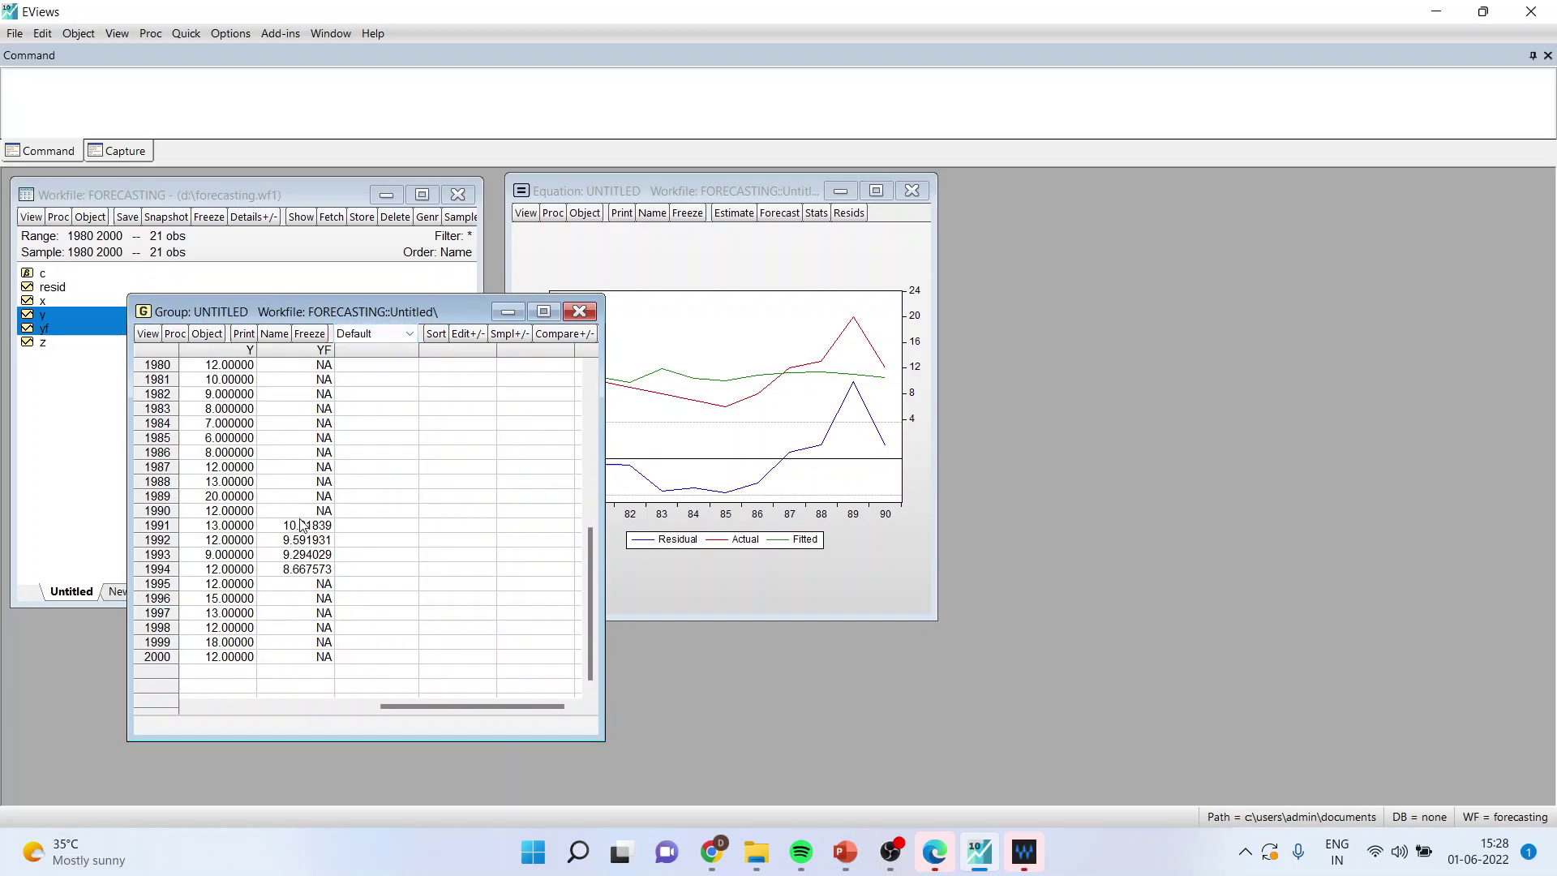
Line-graph Y and YF, maximize the graph, and end its sample at 1999
left_click_drag(300, 525, 307, 574)
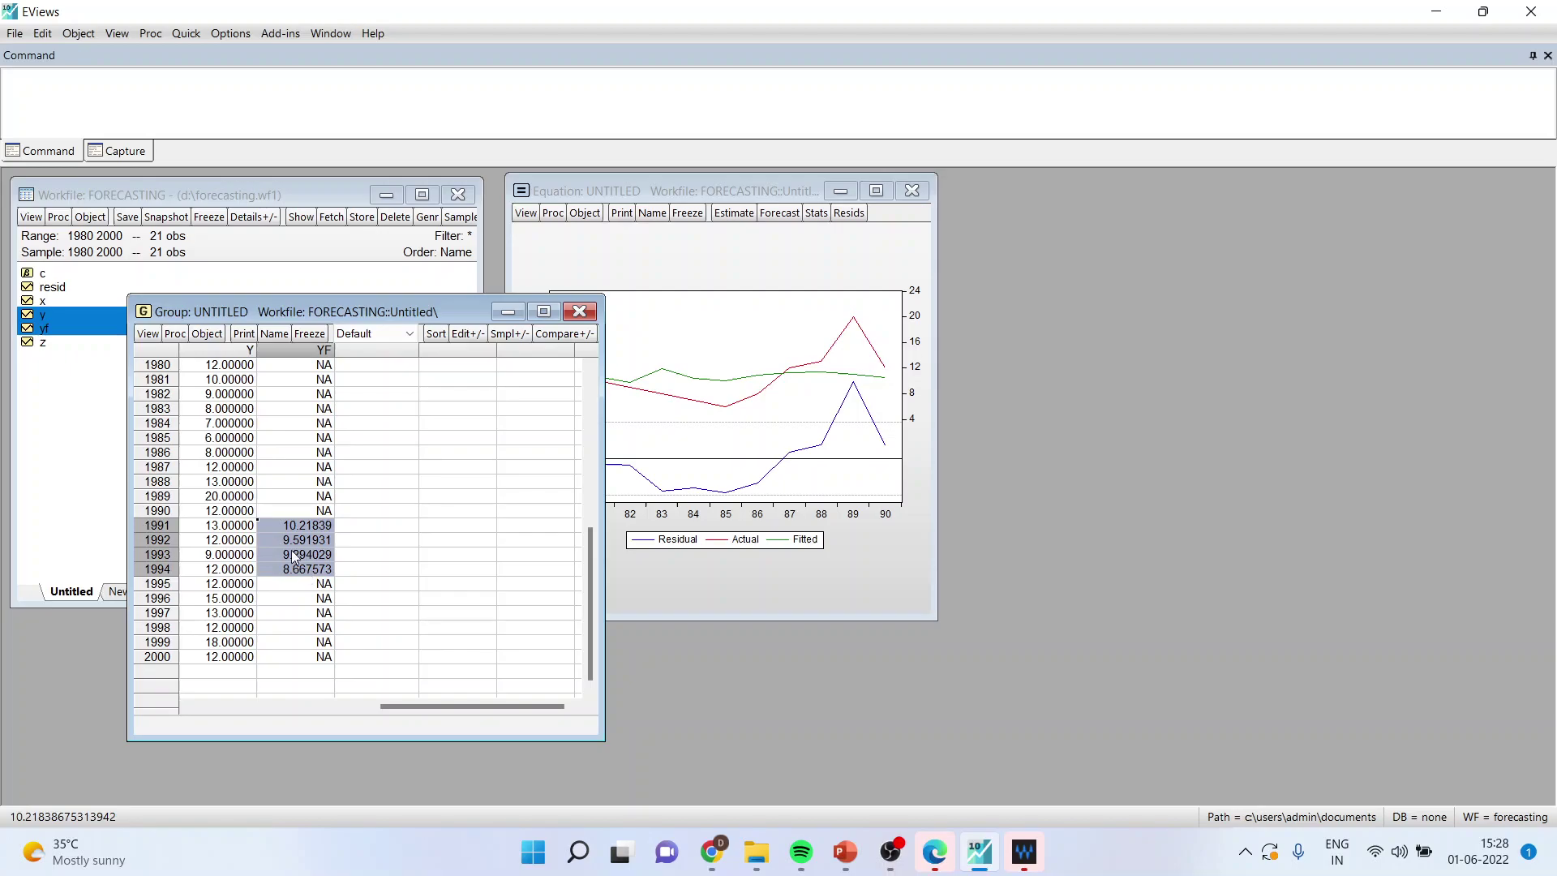
left_click(147, 334)
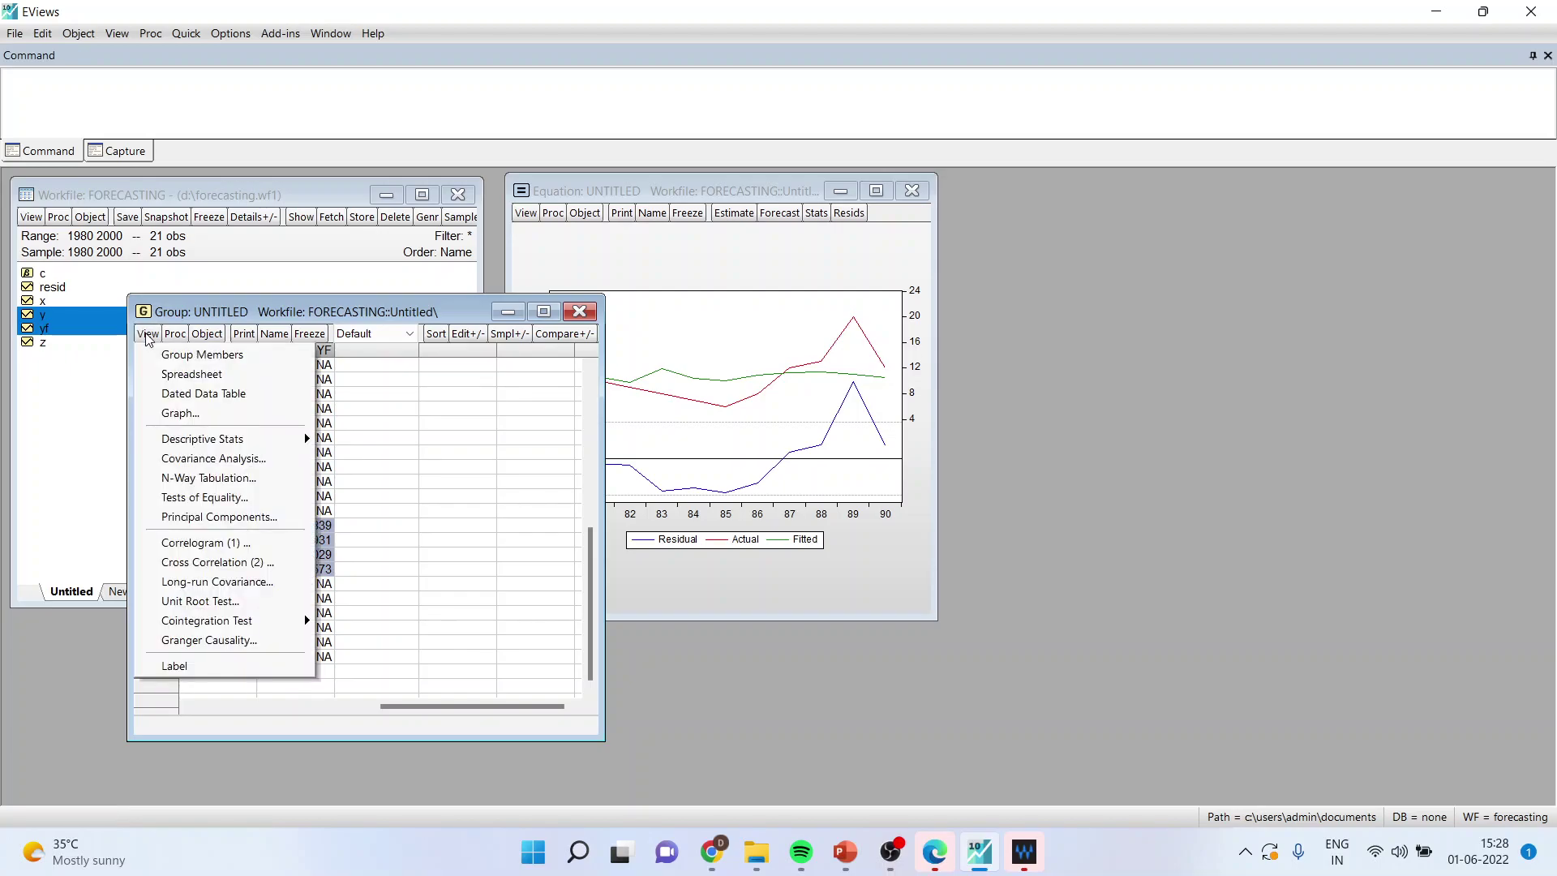
left_click(196, 412)
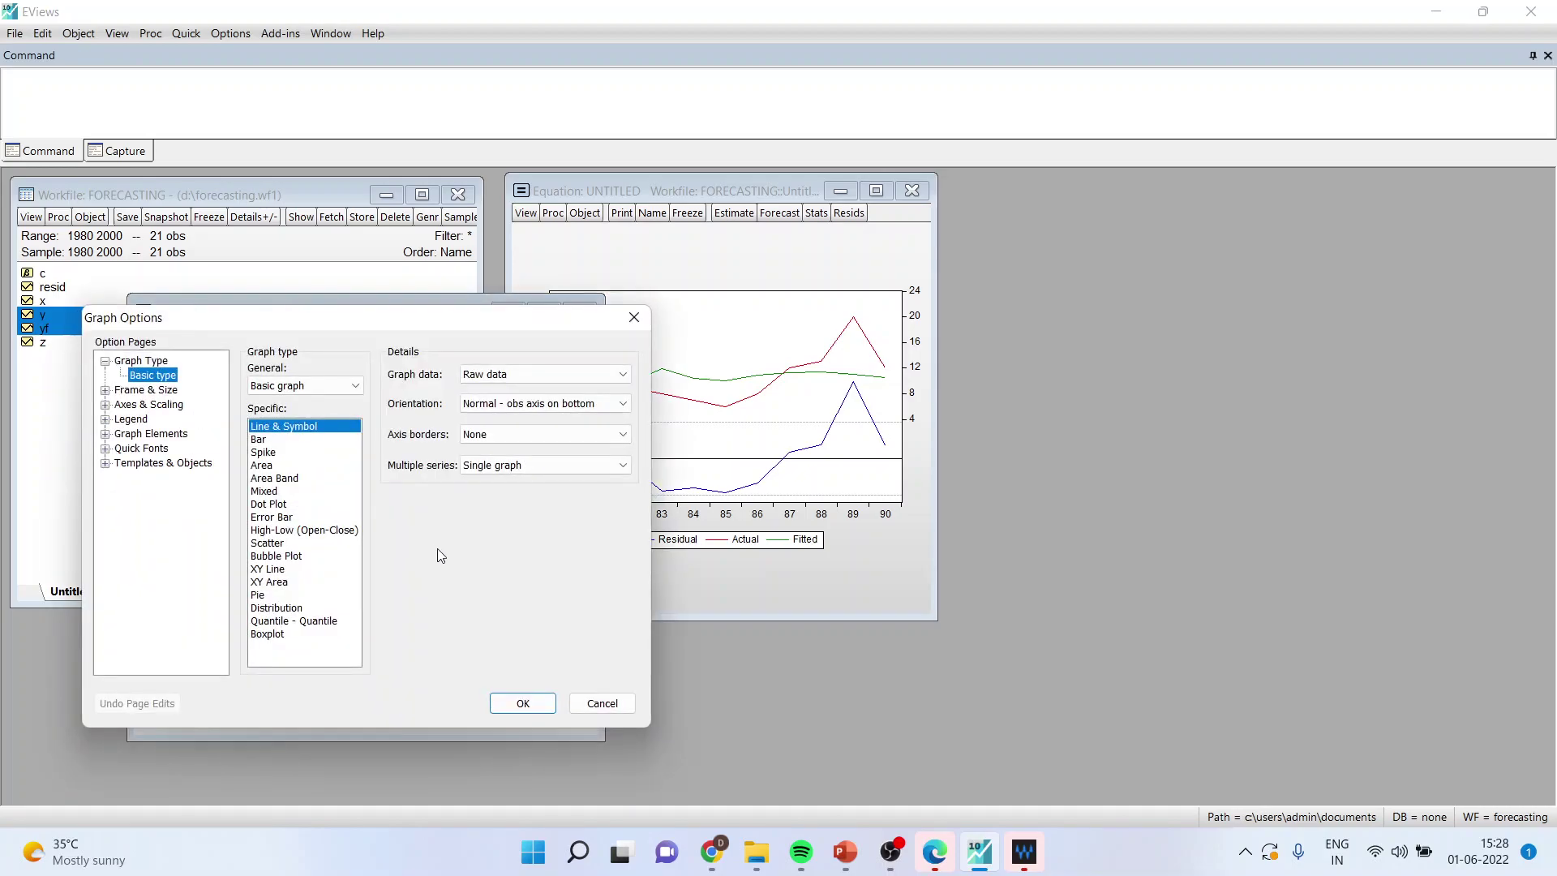
left_click(533, 708)
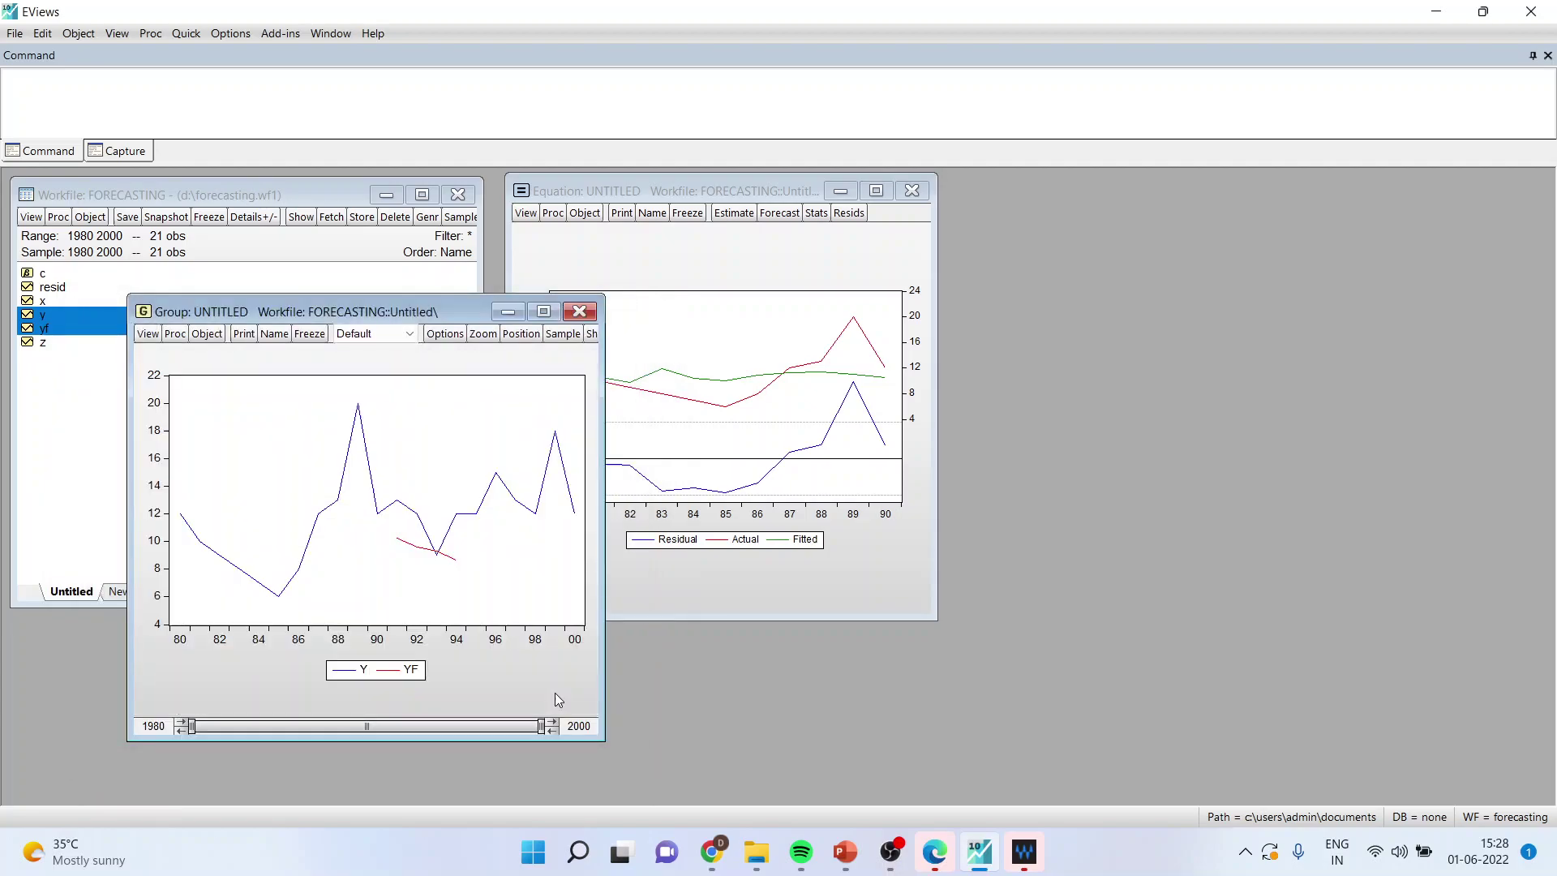
double_click(546, 317)
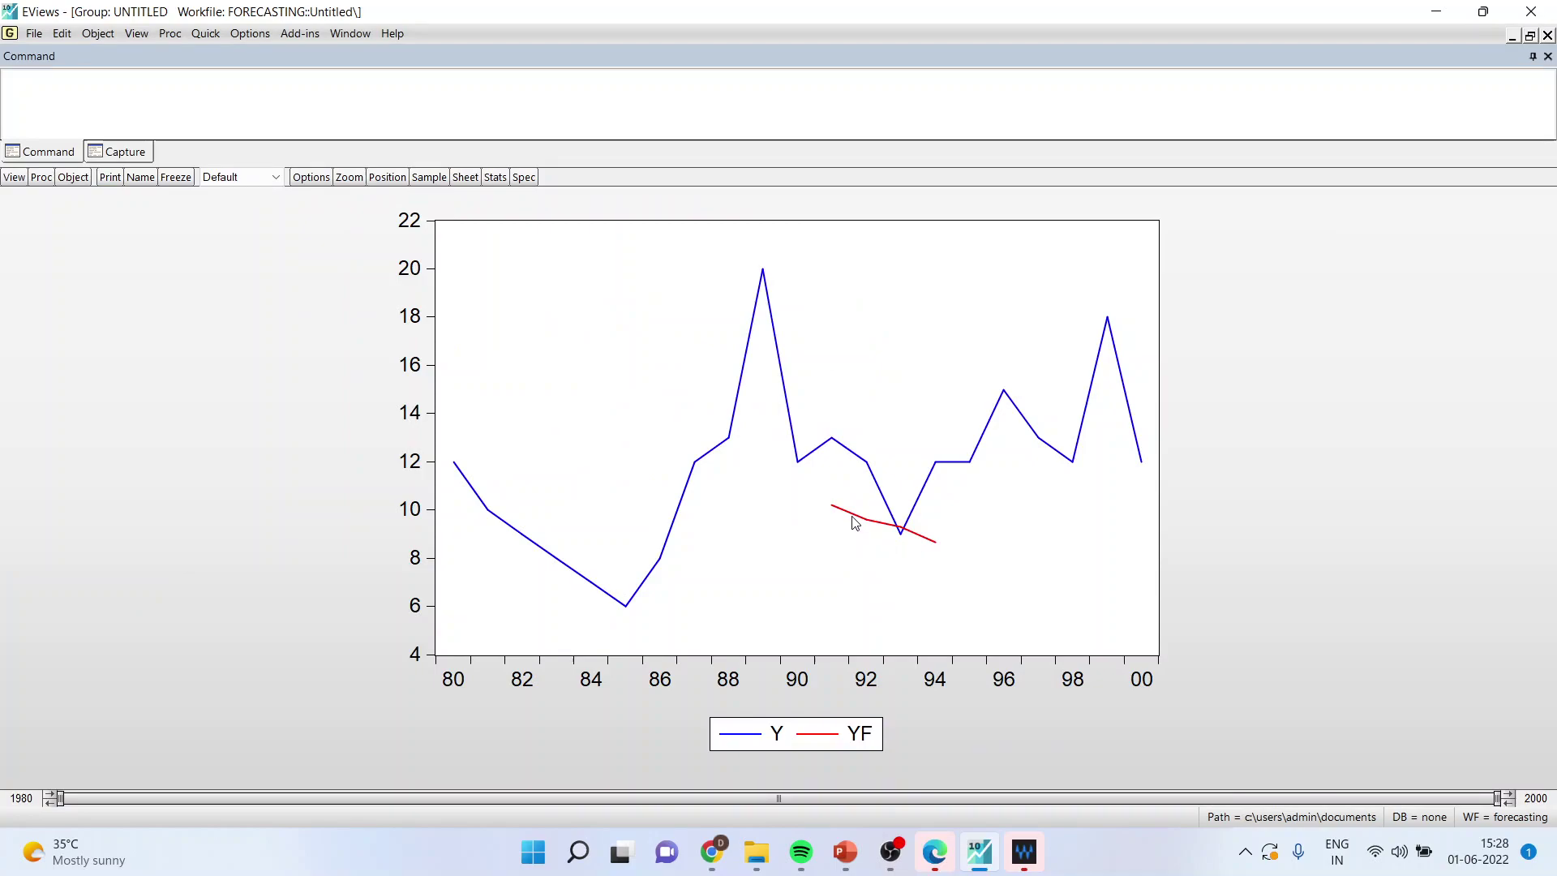
mouse_move(910, 555)
left_click_drag(1500, 803, 996, 793)
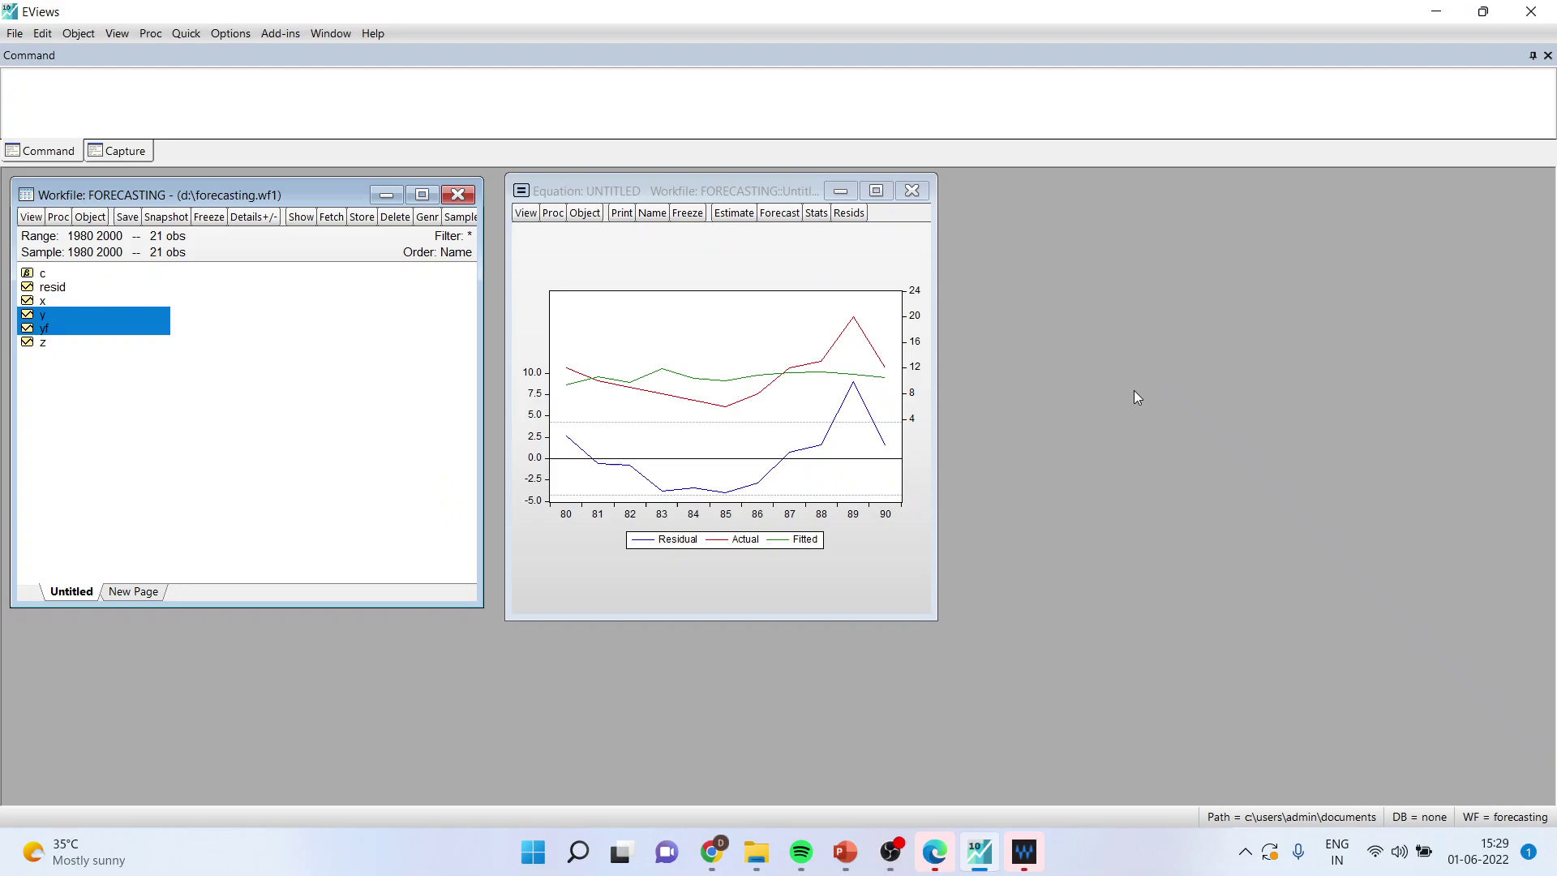
Estimate y c x y(-1) over the 1980 1990 sample, replacing the untitled equation
left_click(186, 34)
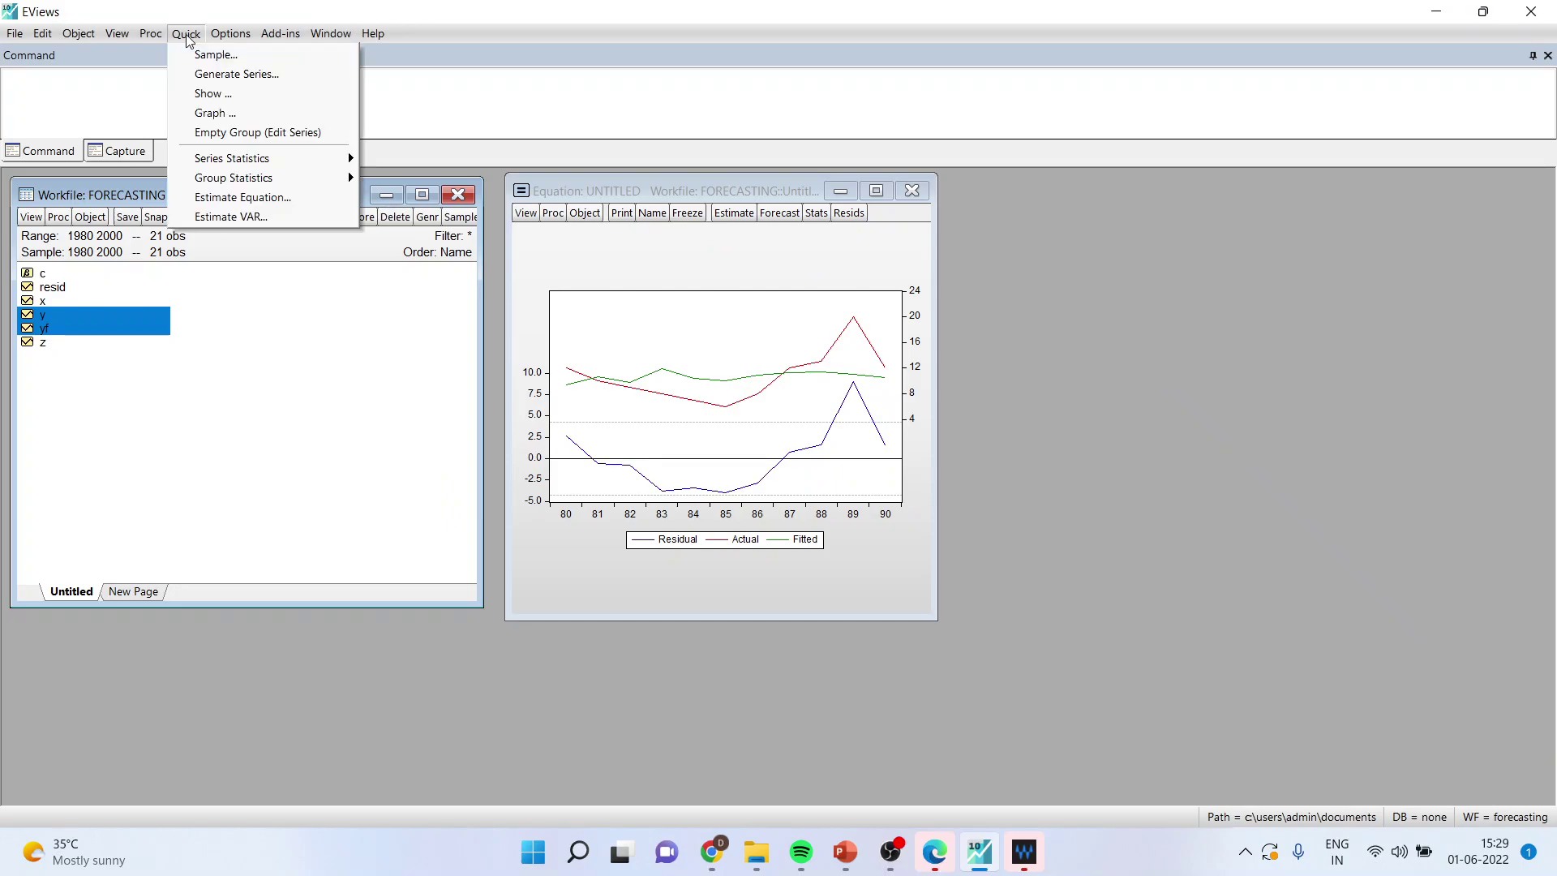
left_click(243, 197)
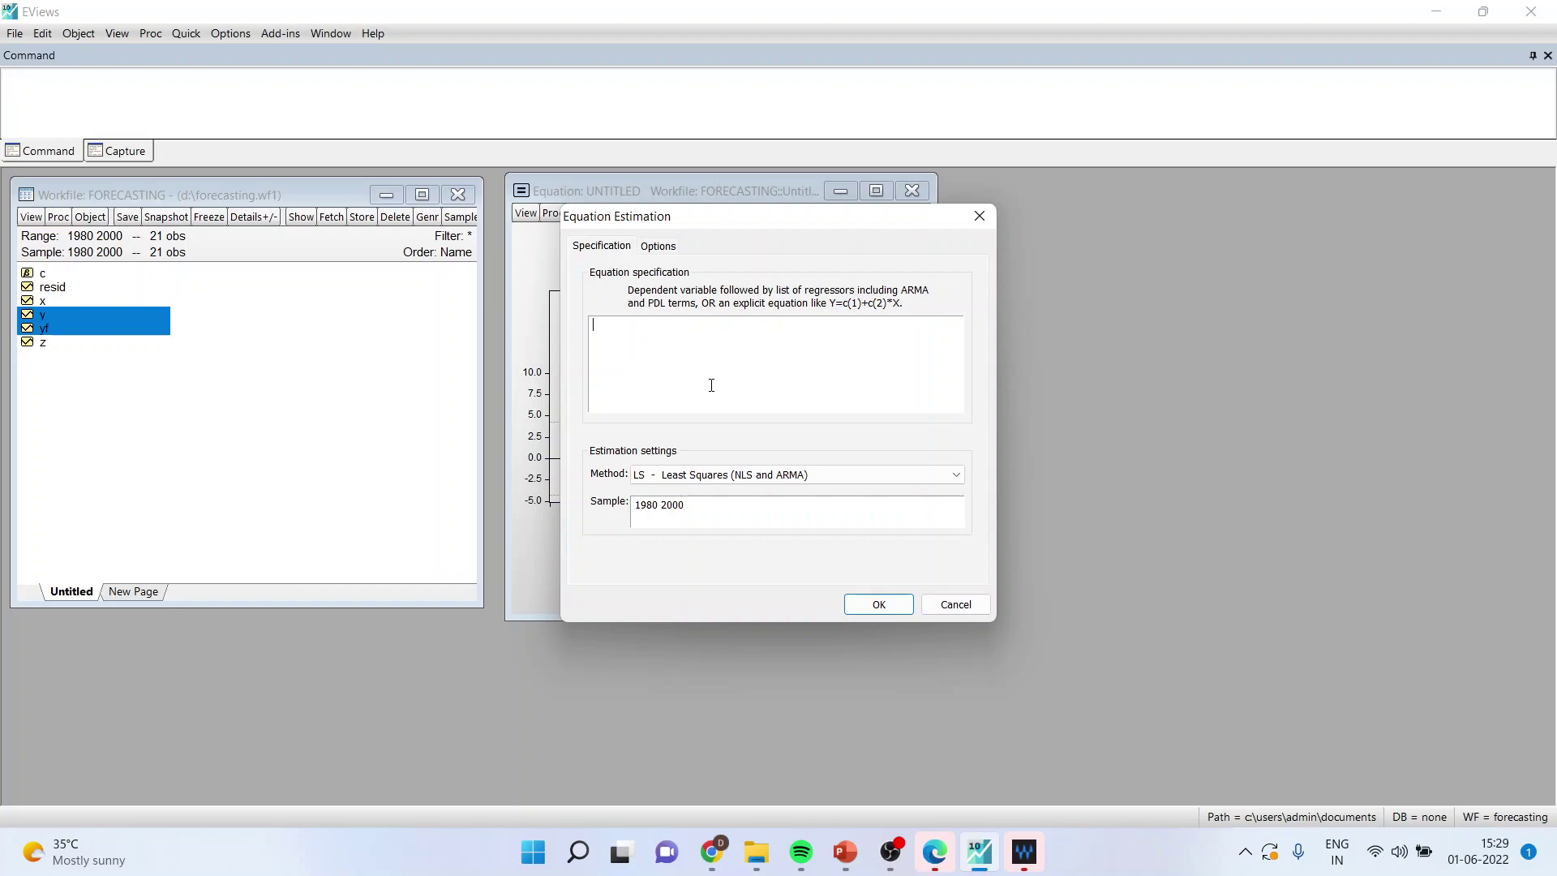
type("y c x y(-1)")
left_click(692, 507)
key("BackSpace")
key("BackSpace")
key("BackSpace")
key("BackSpace")
type("1990")
key("Return")
key("ctrl+F4")
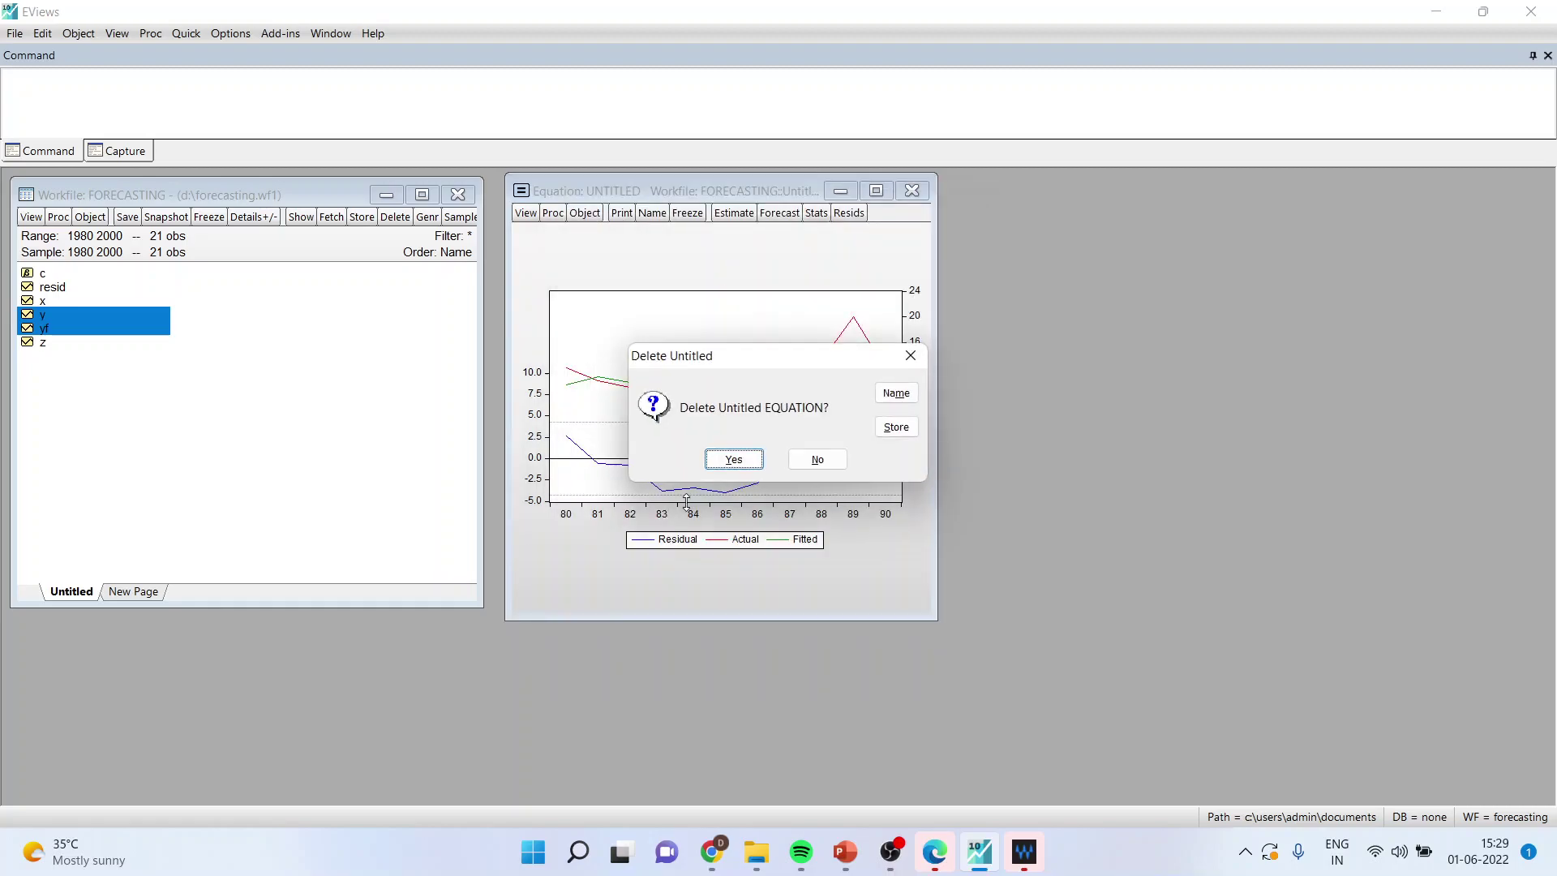
Discard the old equation and name the new forecast series yf1
key("Return")
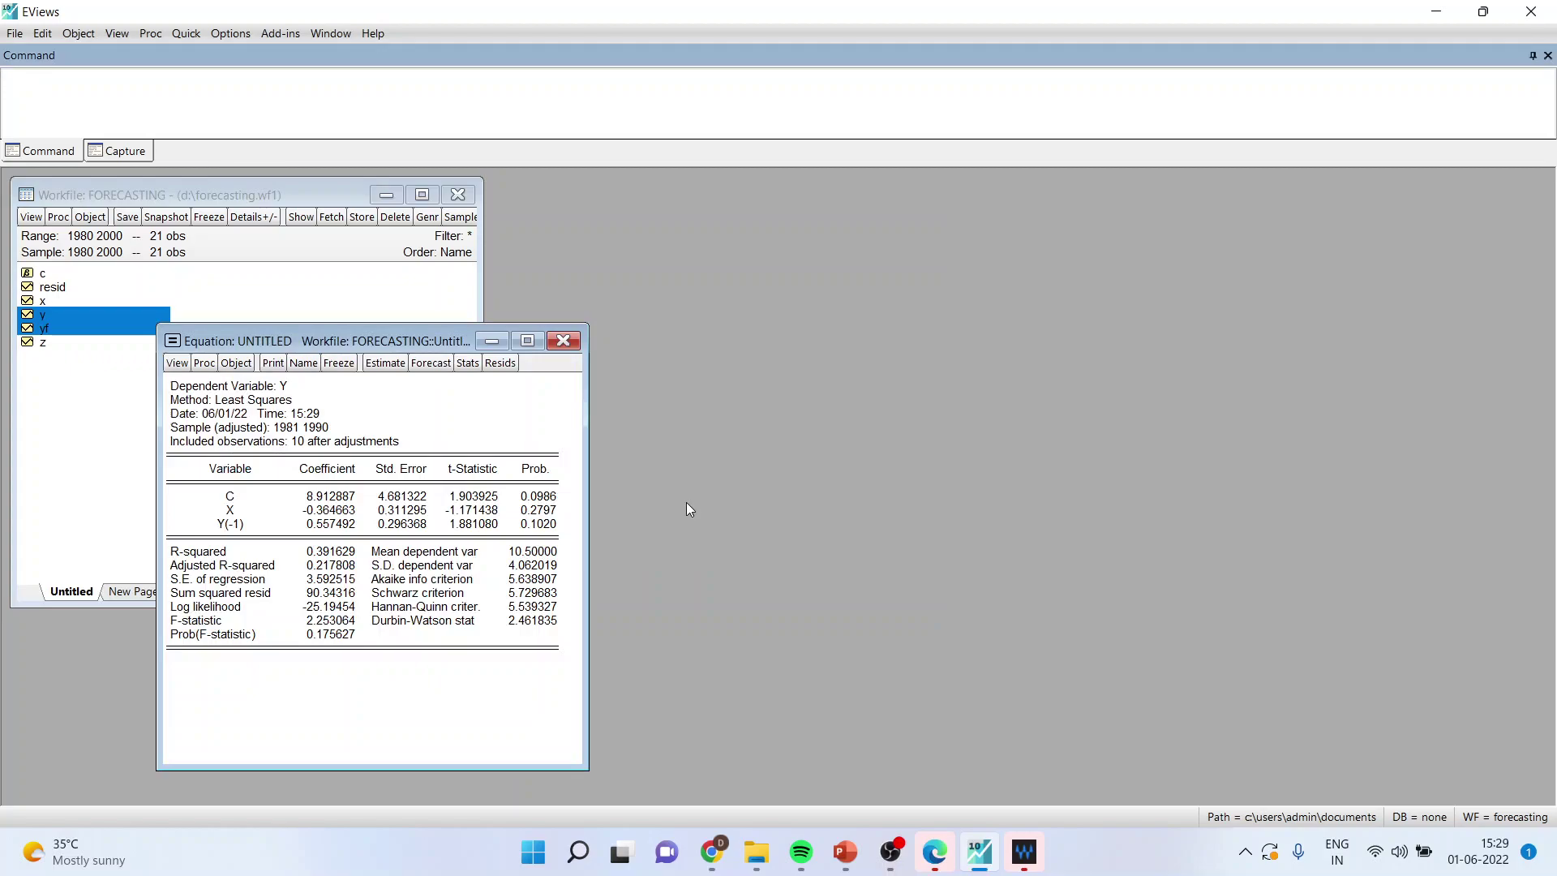
left_click_drag(367, 340, 720, 201)
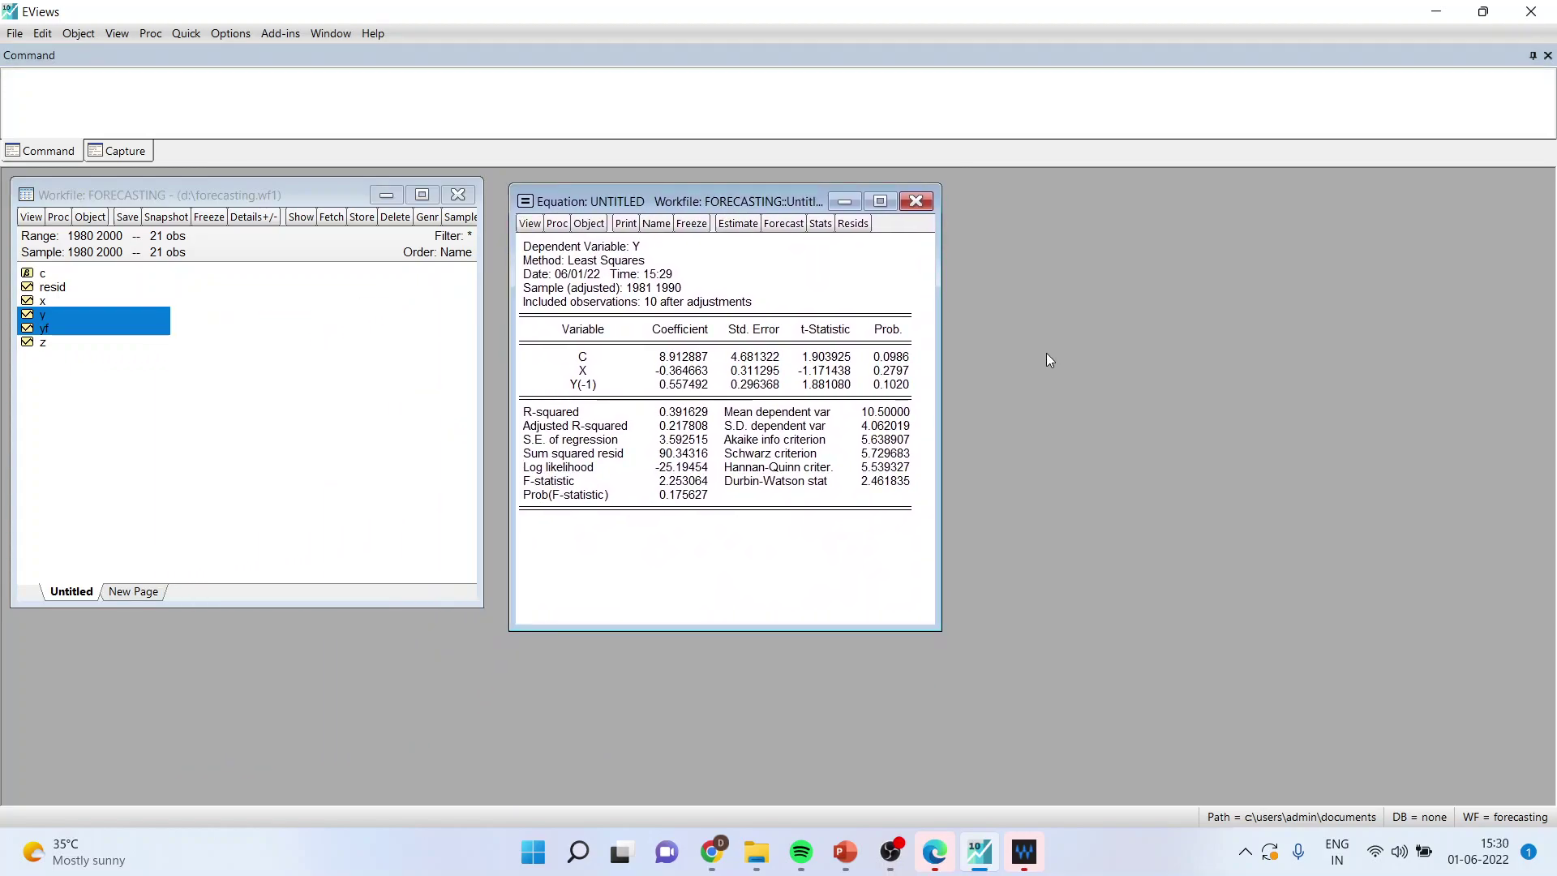
left_click(783, 223)
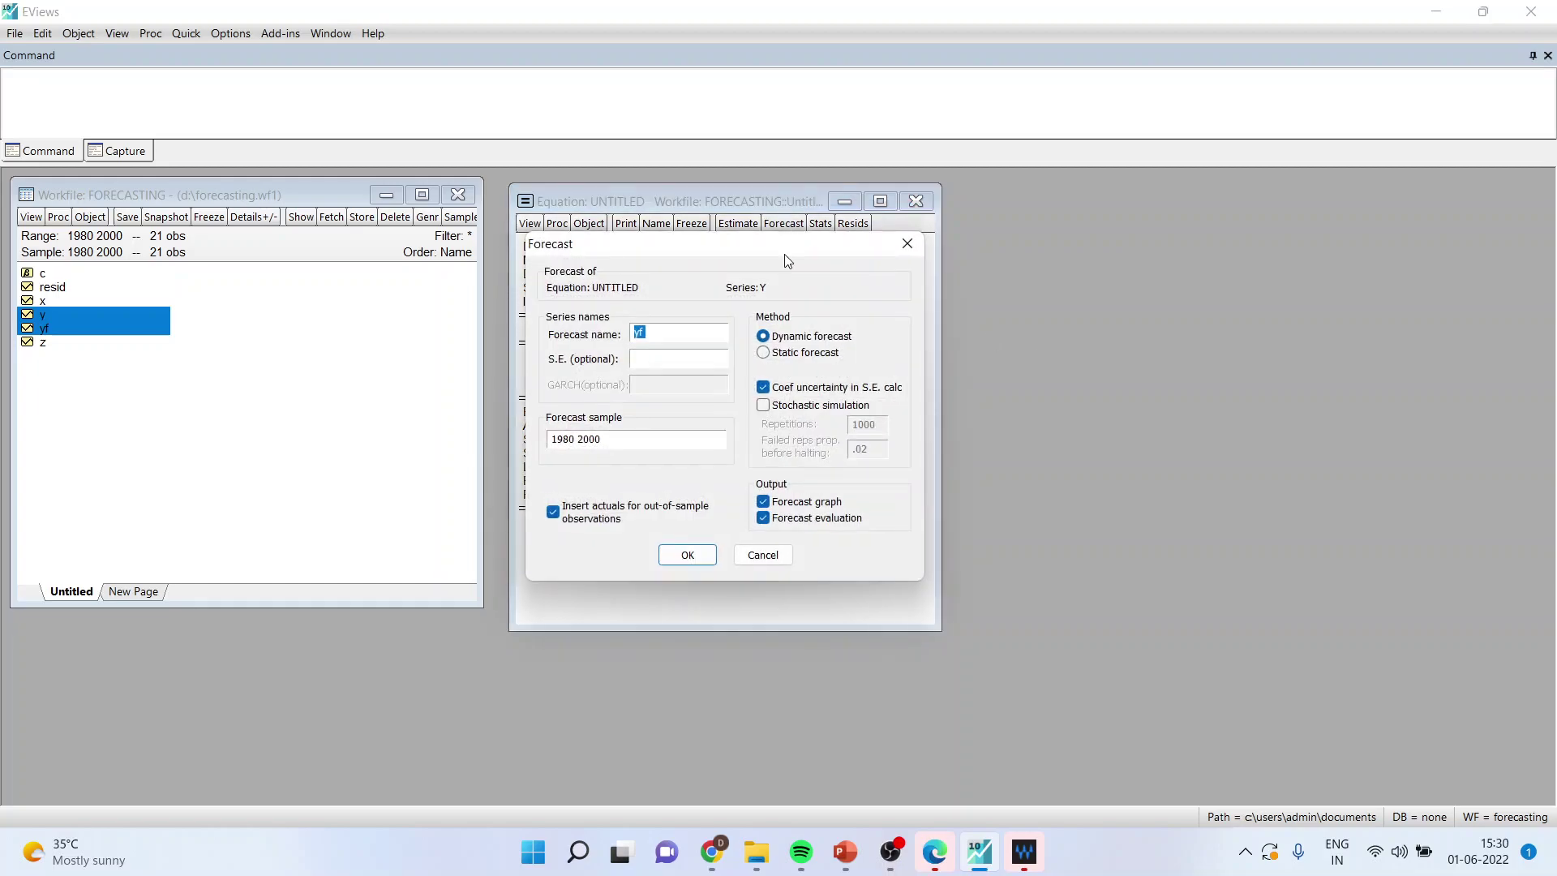
left_click(669, 336)
type("1")
Run the dynamic forecast over 1991 1994 without inserting actuals (Theil U2 3.192141)
left_click(554, 511)
left_click(604, 439)
key("BackSpace")
key("BackSpace")
key("BackSpace")
key("BackSpace")
key("BackSpace")
key("BackSpace")
key("BackSpace")
type("91 1994")
left_click_drag(638, 240, 1104, 189)
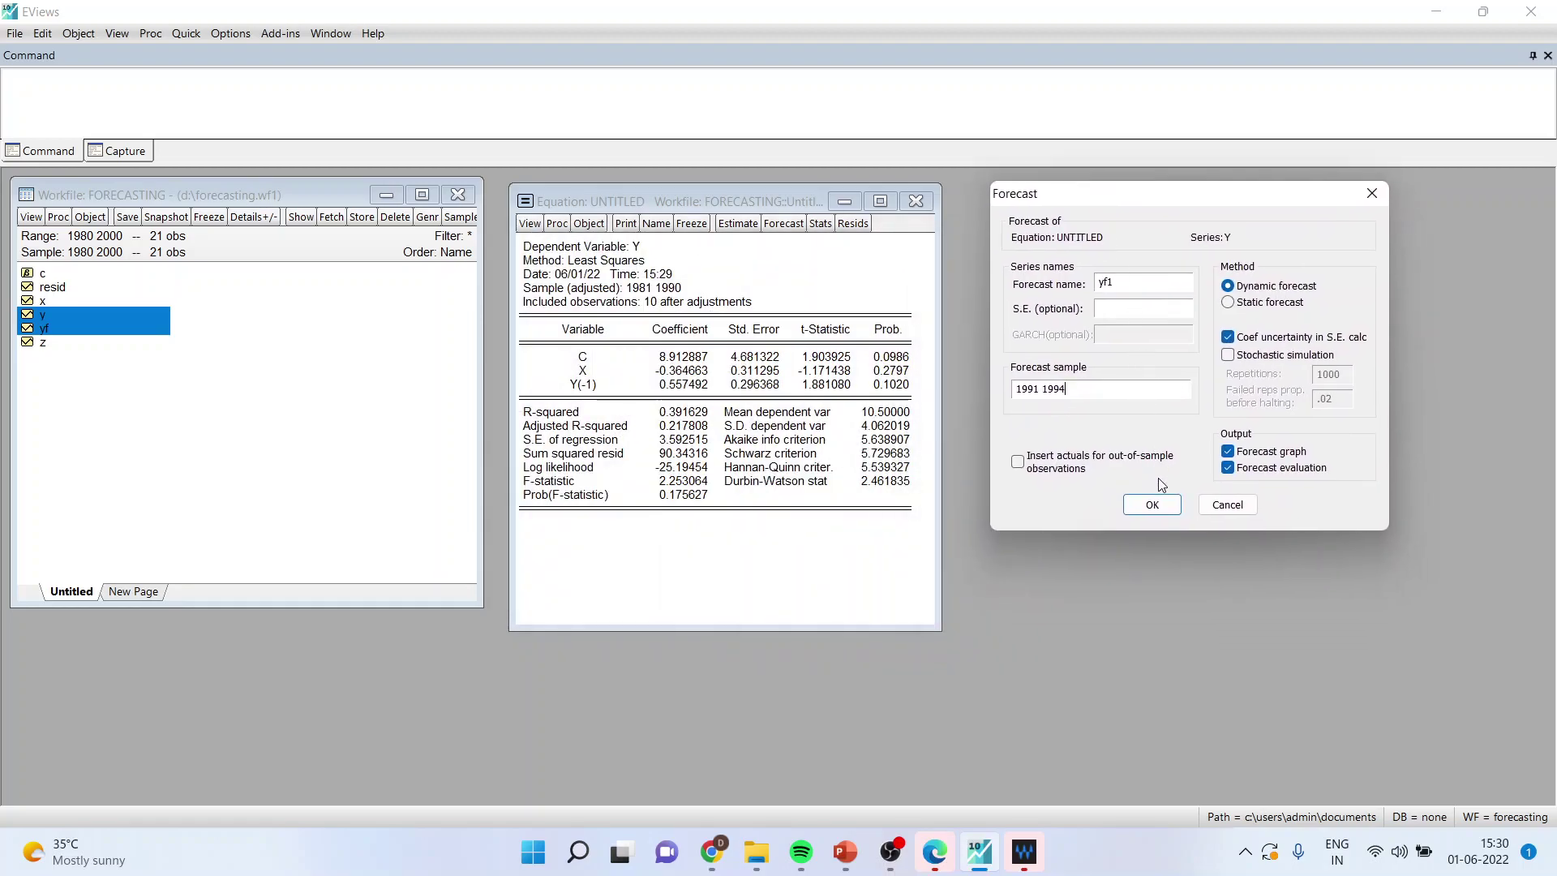
left_click(1152, 505)
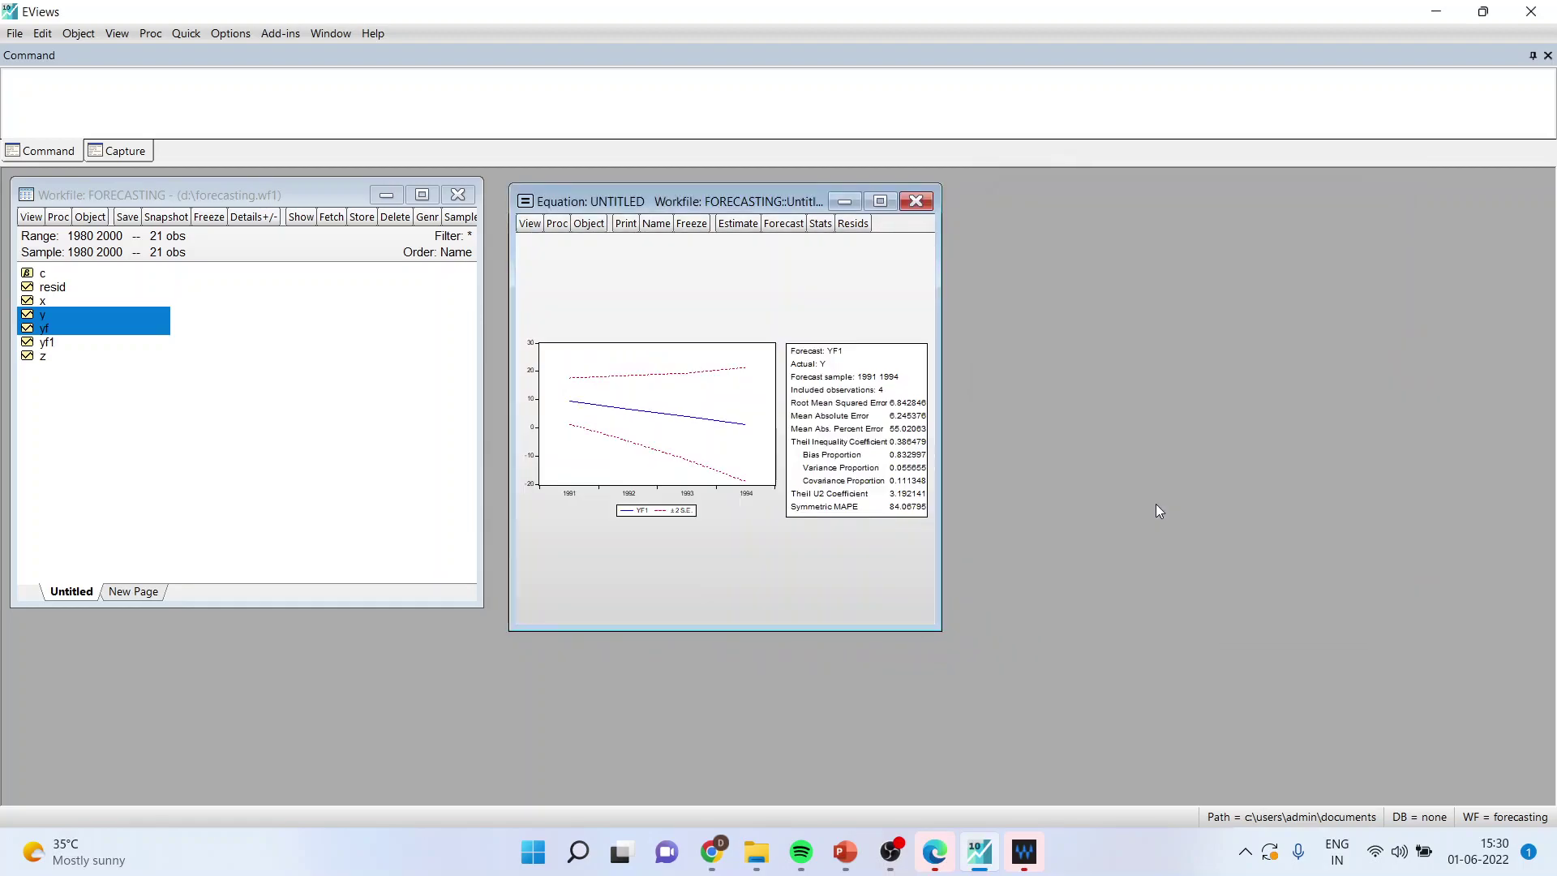
Maximize the equation window, select the statistics box, show the Resids graph, then switch to PowerPoint
left_click(880, 201)
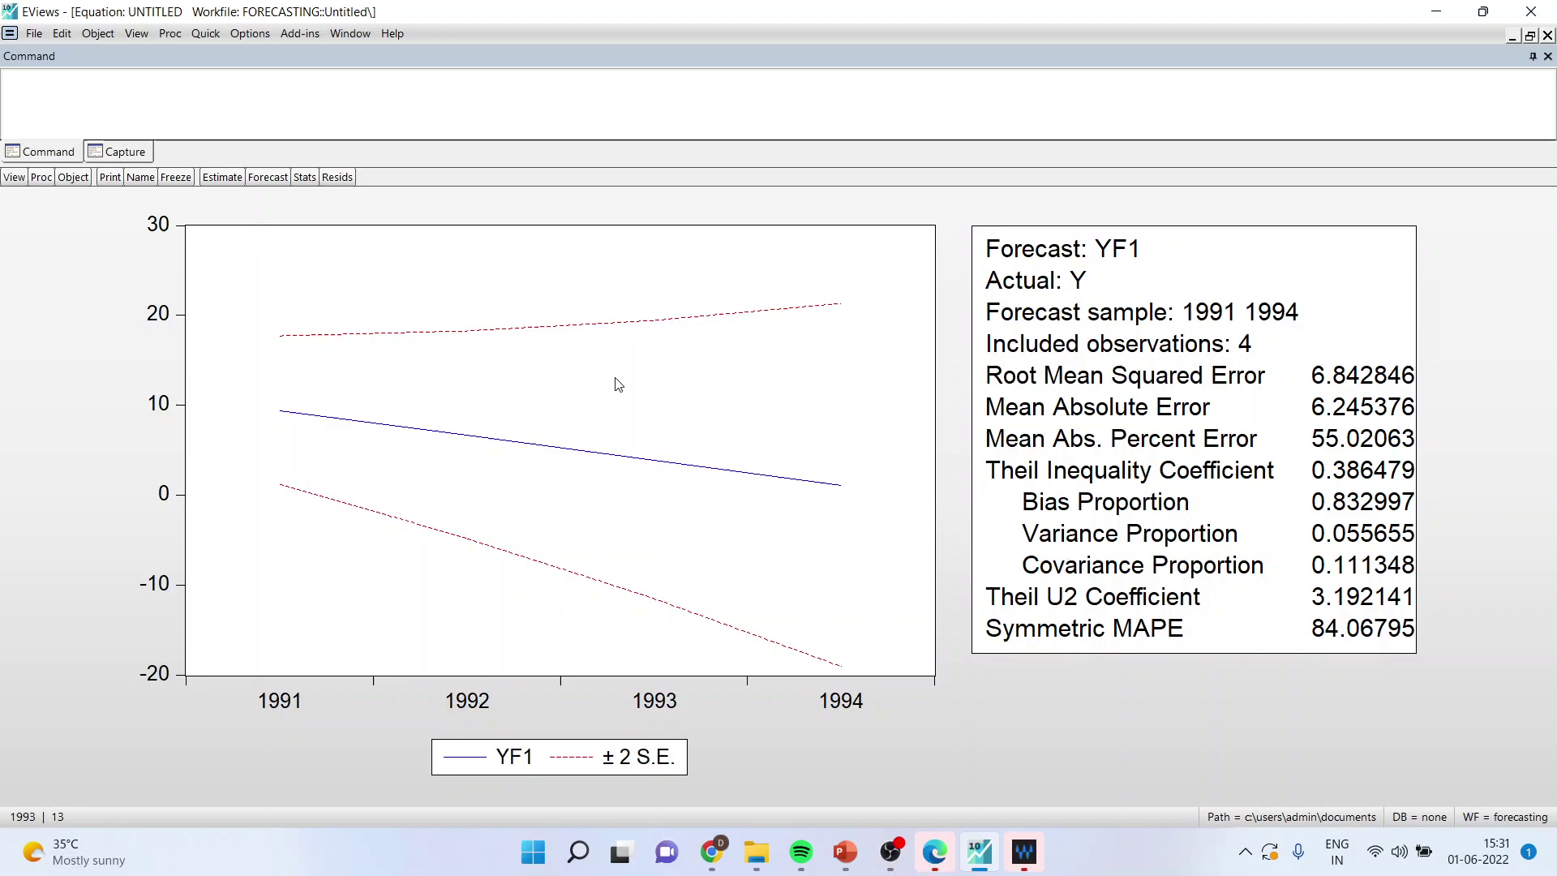
left_click(1339, 387)
left_click(1359, 512)
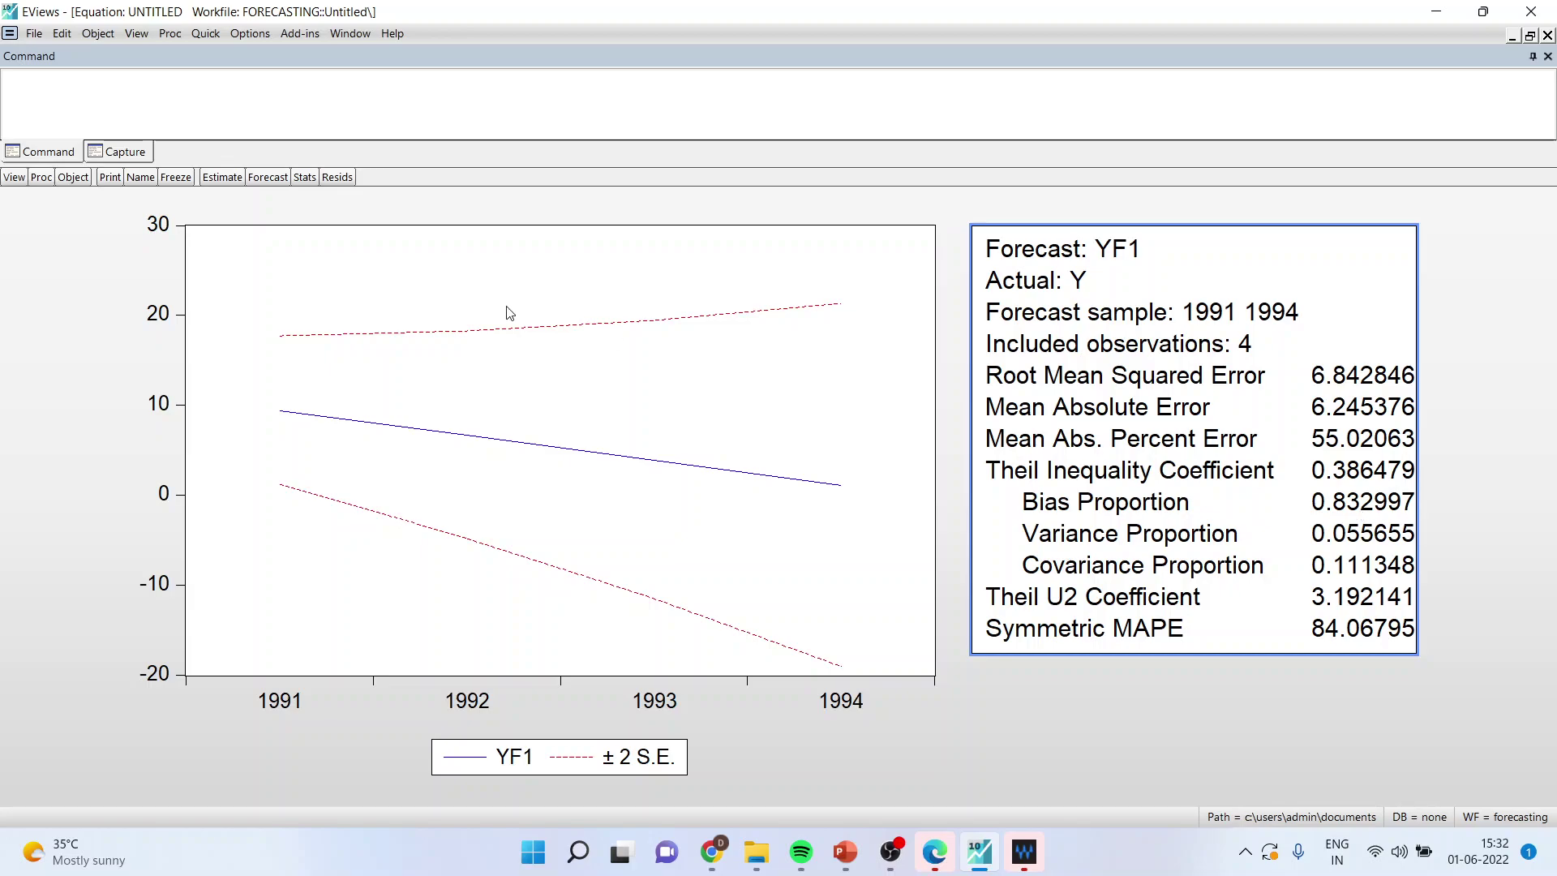
left_click(337, 177)
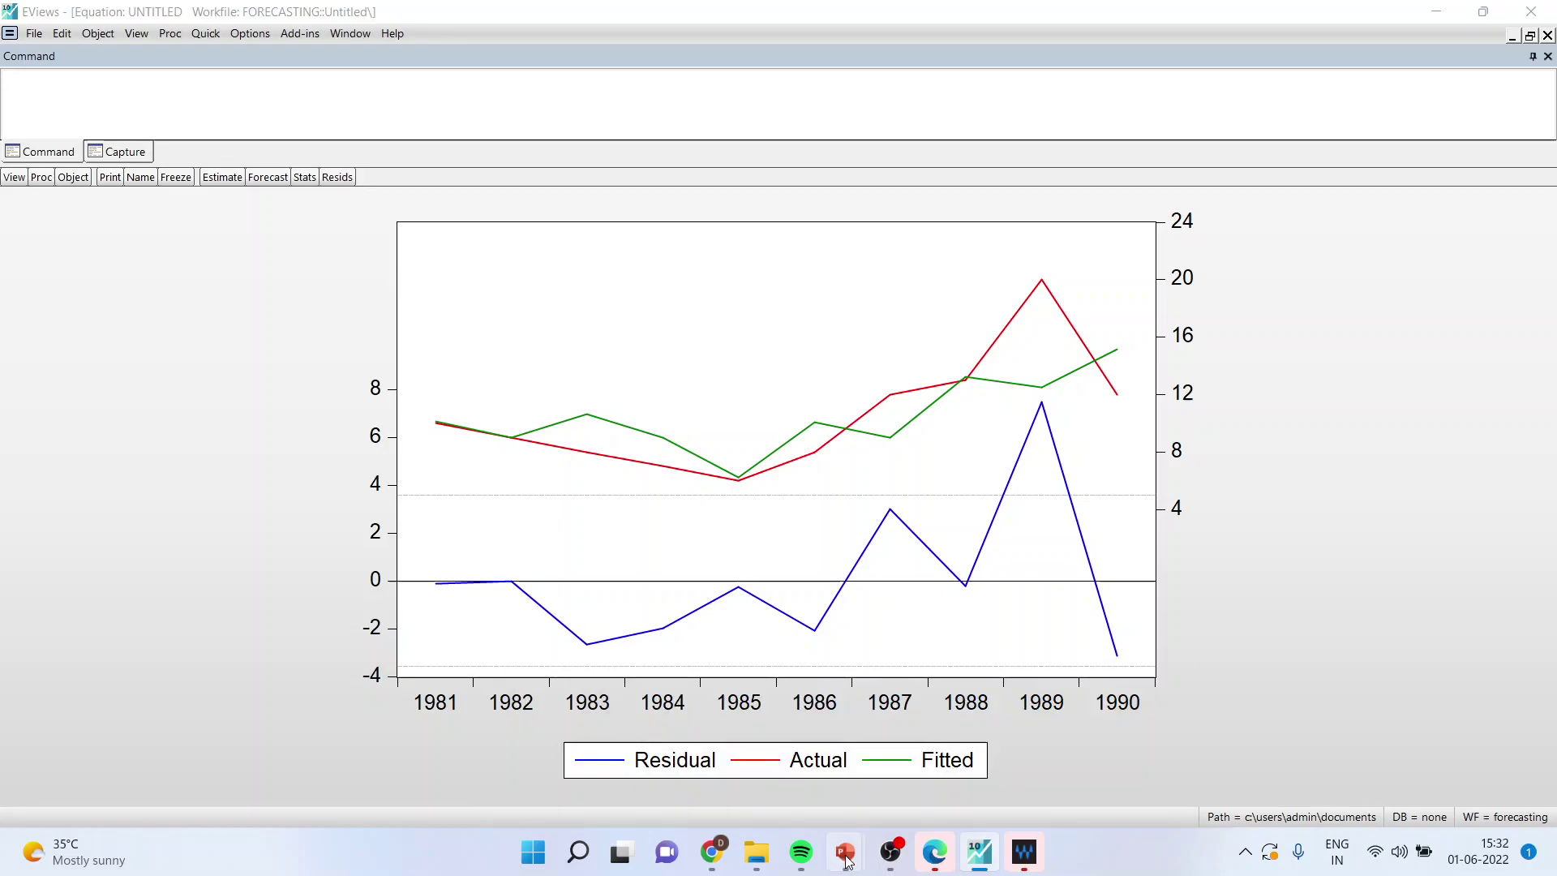
mouse_move(845, 853)
left_click(714, 778)
Go to the closing 'Thank You' slide, 7 of 7
left_click(164, 709)
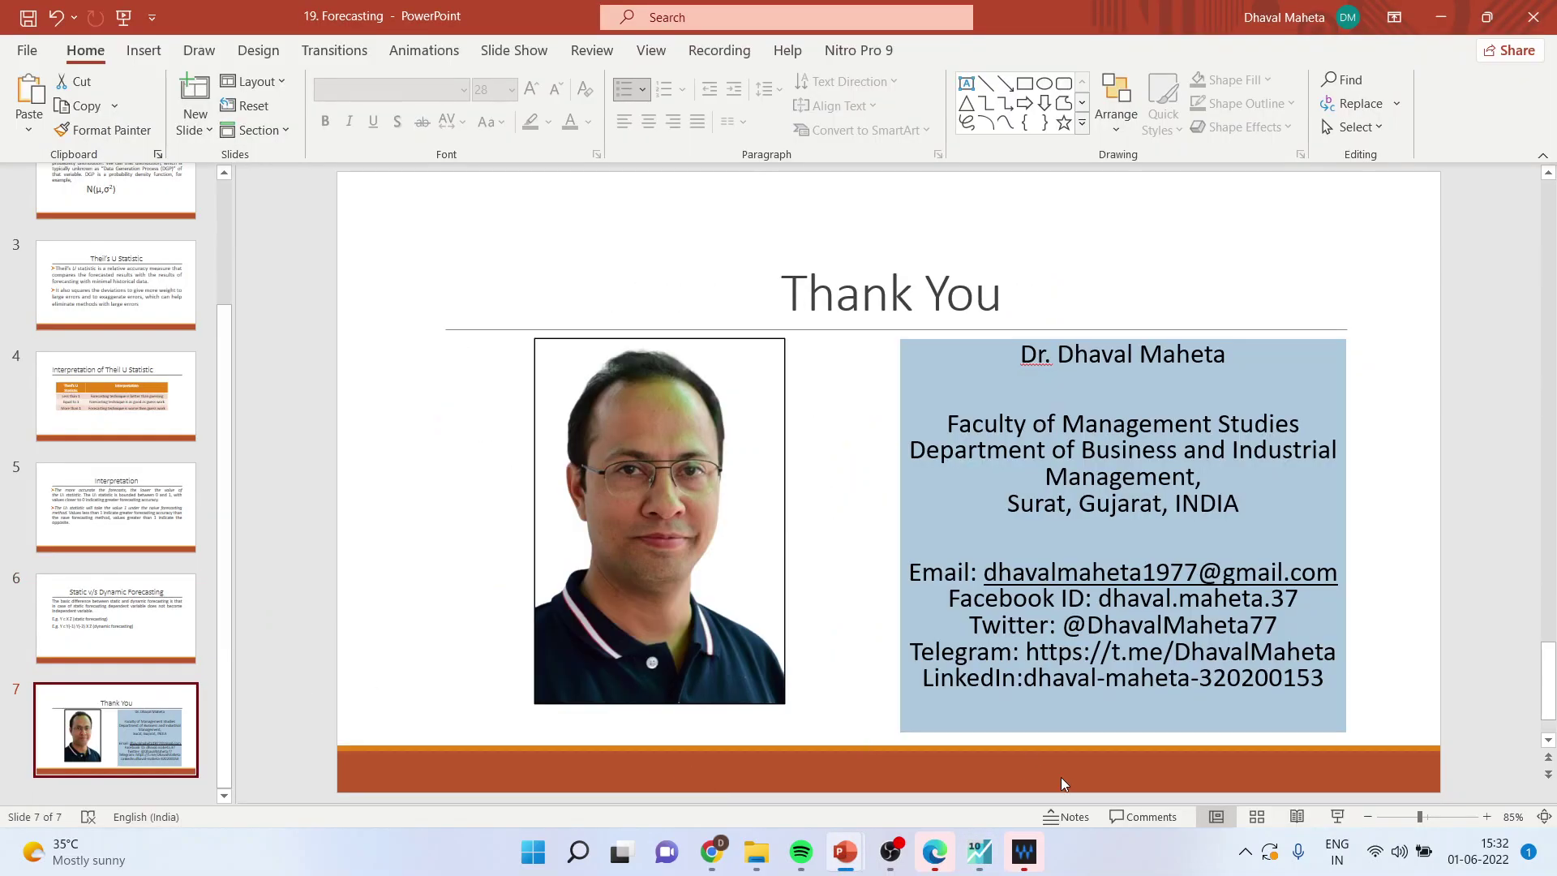